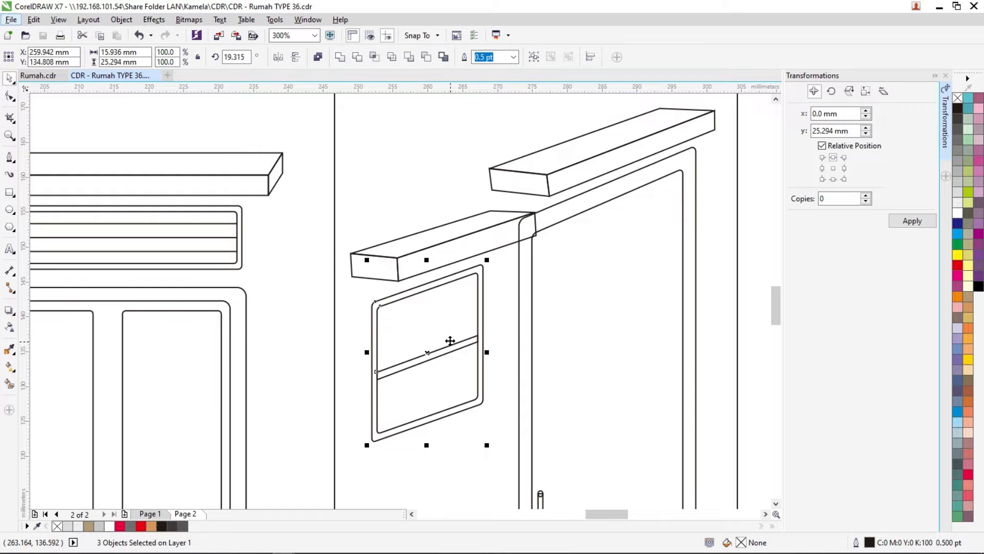
- Group the three parts of the small side window, place a copy high on the rear side wall, and save the drawing
key(ctrl+g)
scroll(579, 343, down, 2)
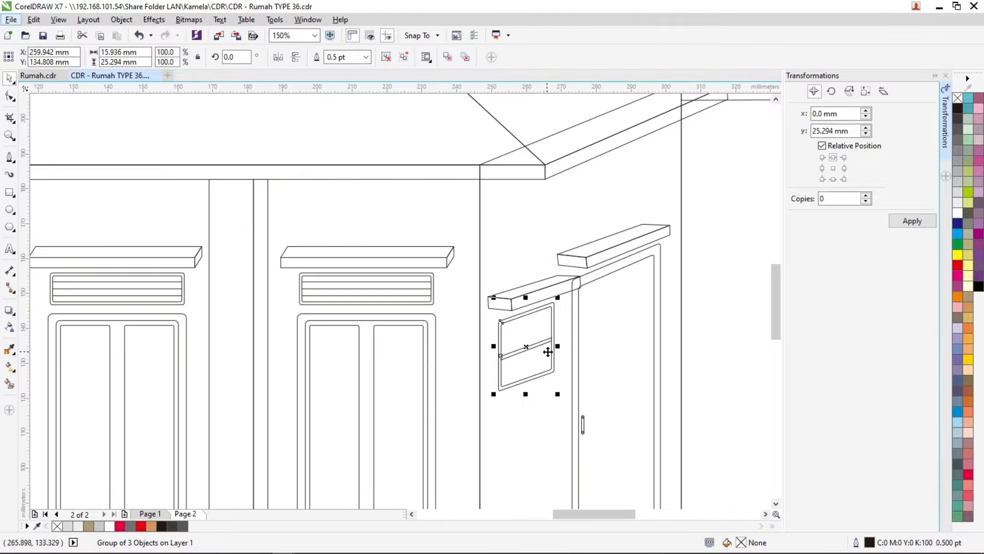
scroll(623, 343, down, 2)
drag(441, 345, 609, 273)
shift+click(621, 322)
click(673, 297)
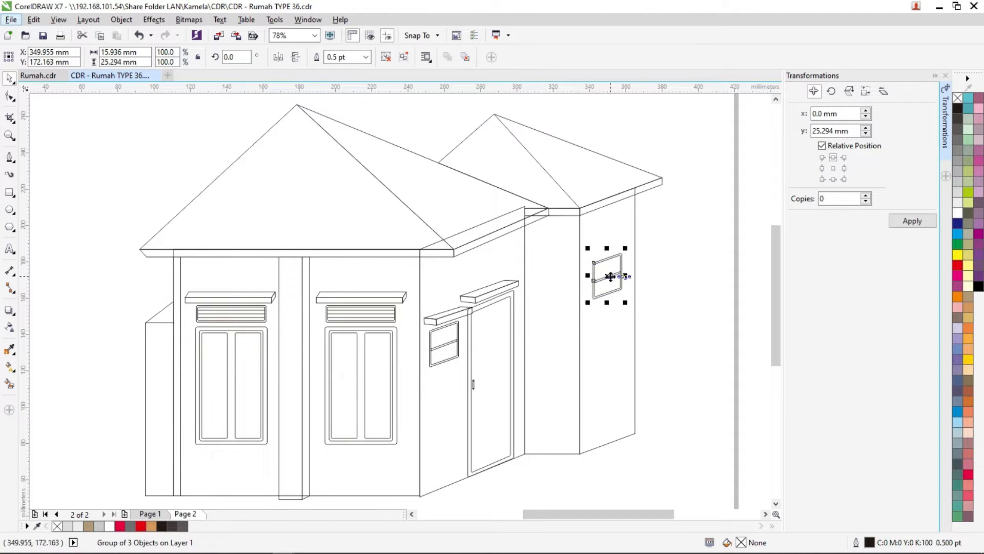
click(679, 283)
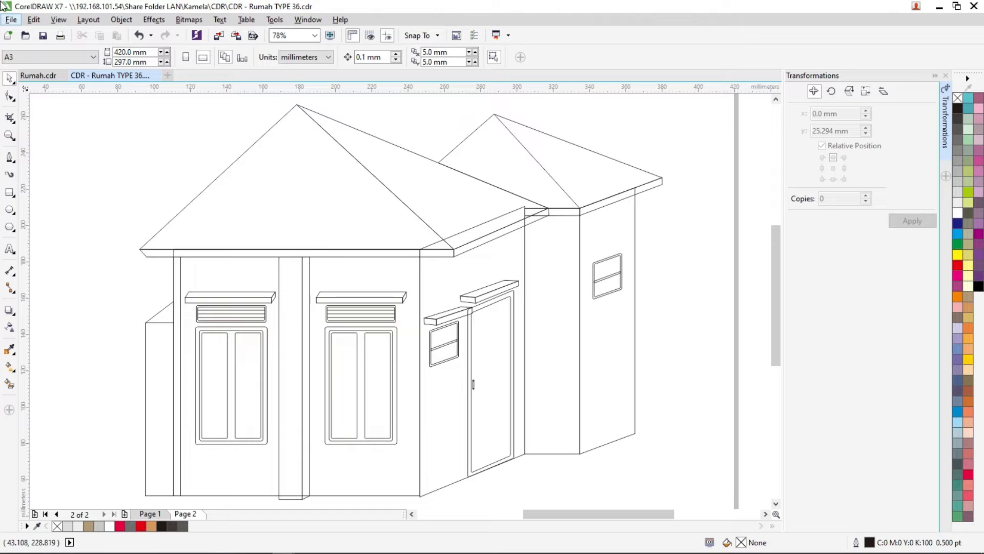
key(ctrl+s)
- Fill both visible faces of the front roof and the whole rear roof with Brown
click(303, 147)
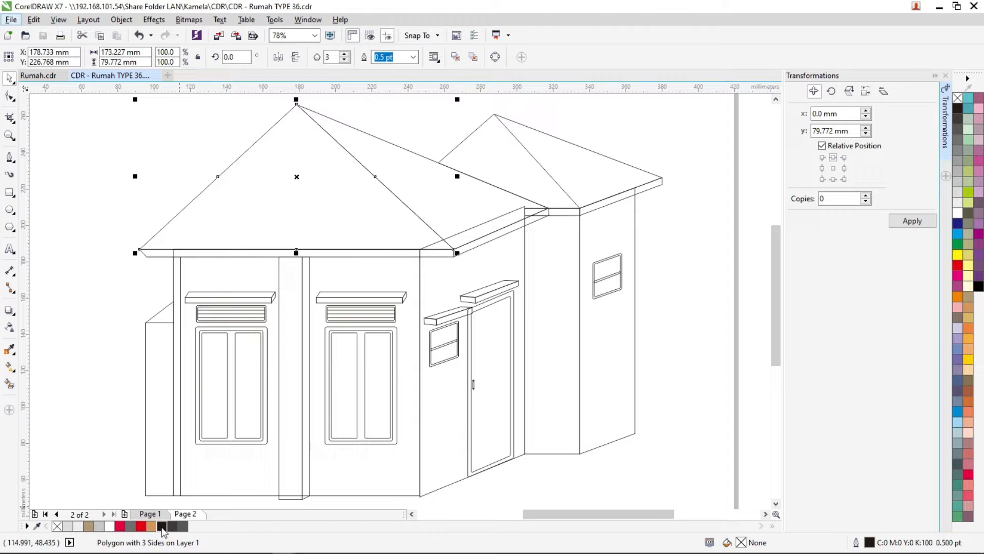
click(151, 526)
click(92, 528)
click(431, 200)
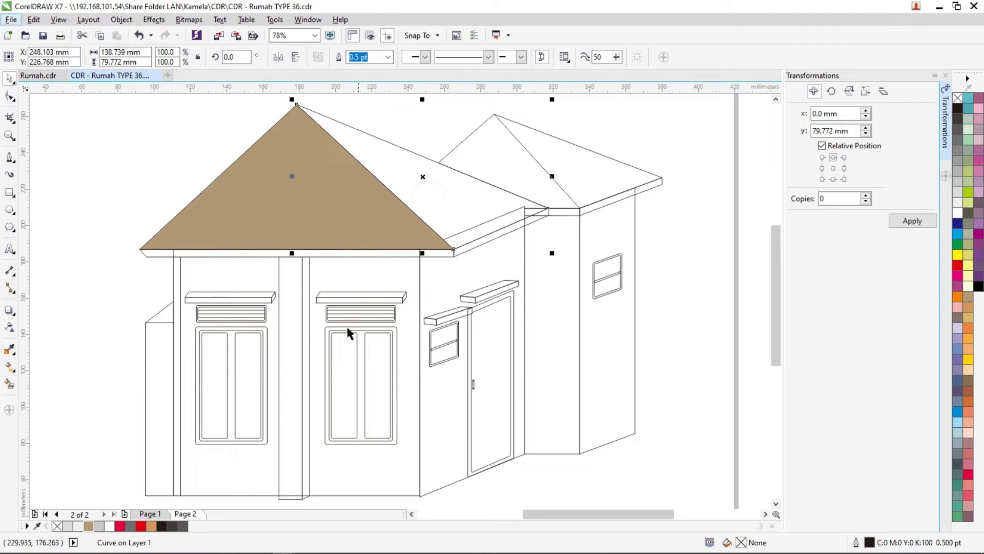
click(89, 527)
click(512, 161)
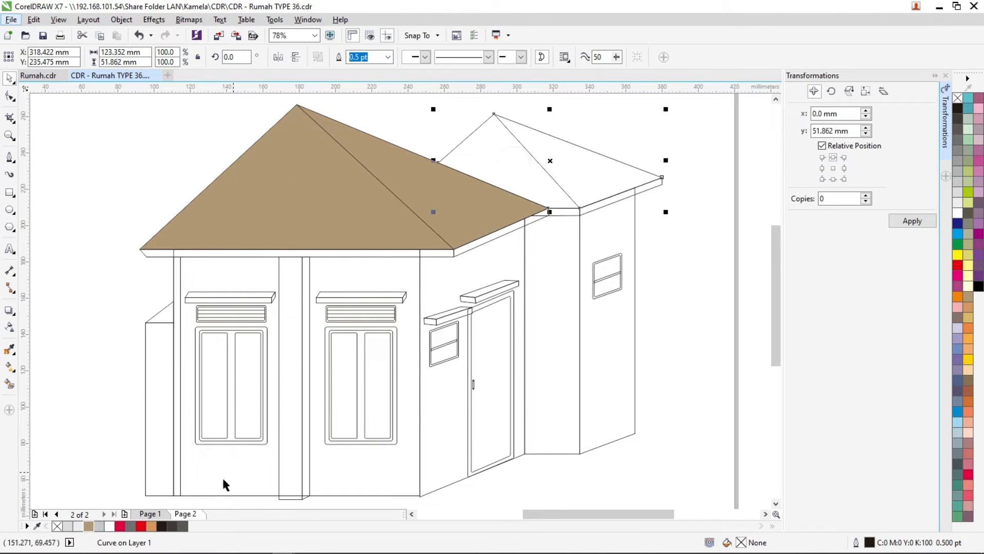
click(88, 527)
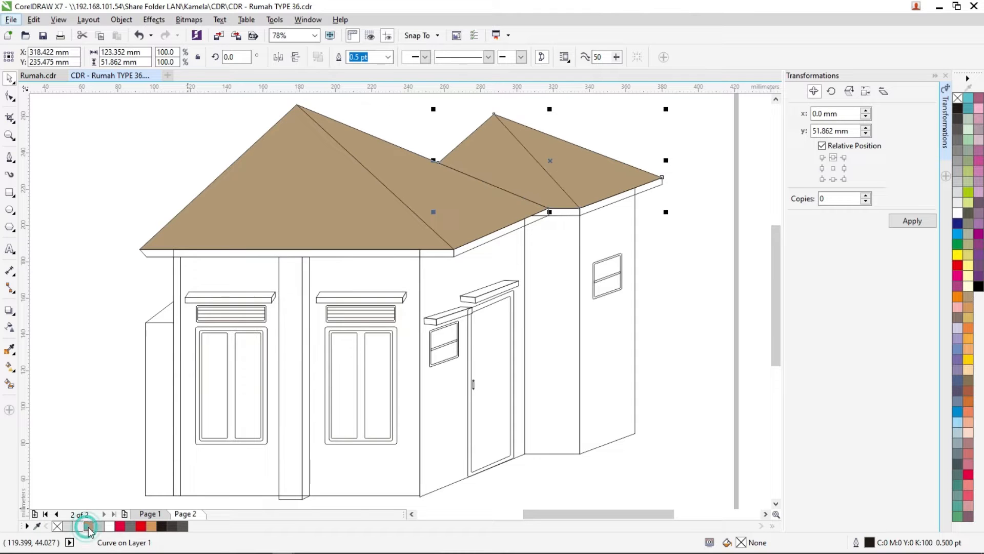
click(77, 198)
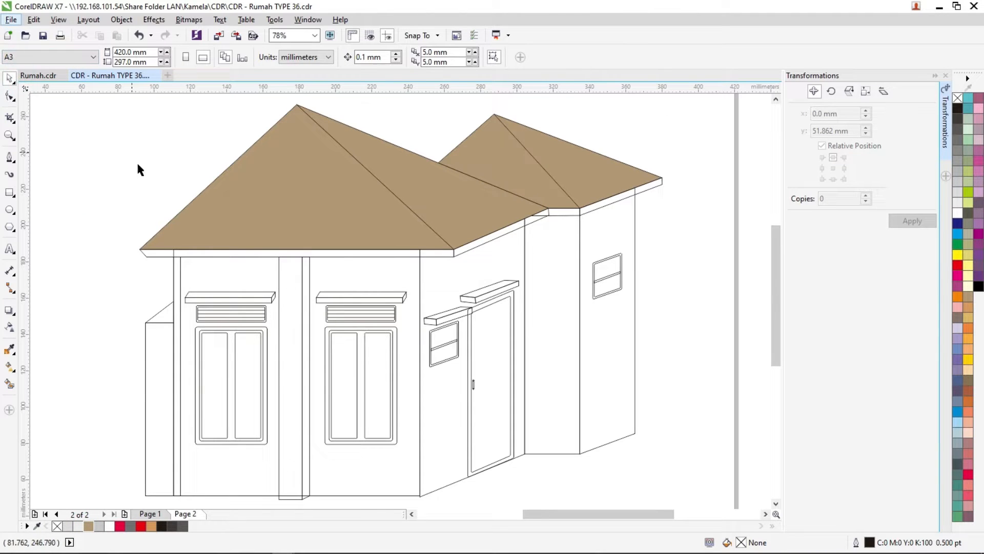
- Fill the front roof's horizontal fascia and its sloping side fascia with 20% Black
click(159, 255)
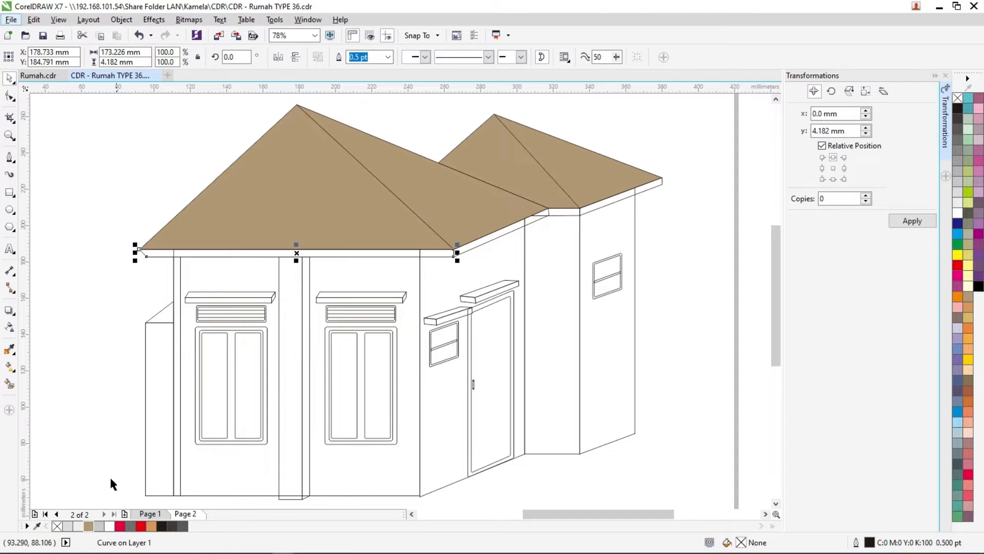
click(78, 527)
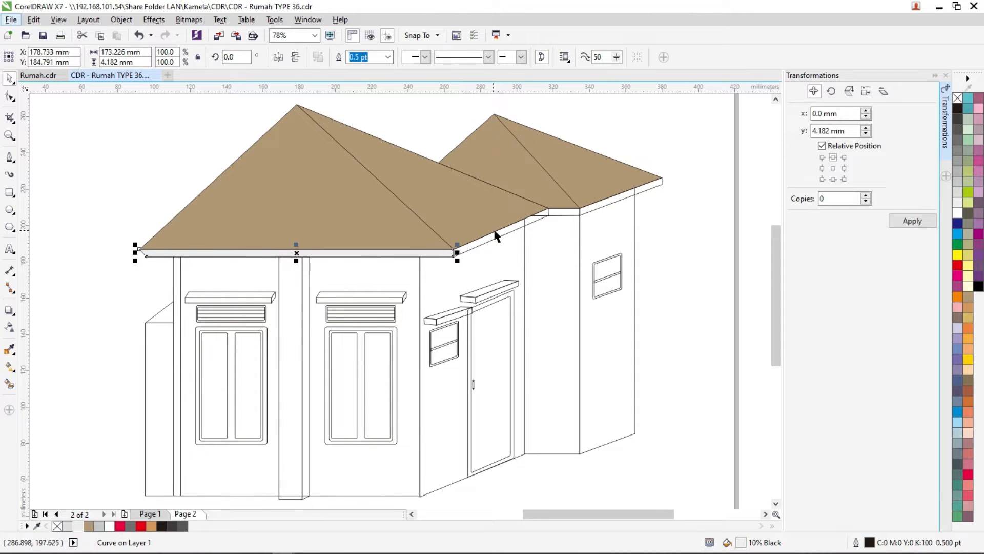
click(497, 234)
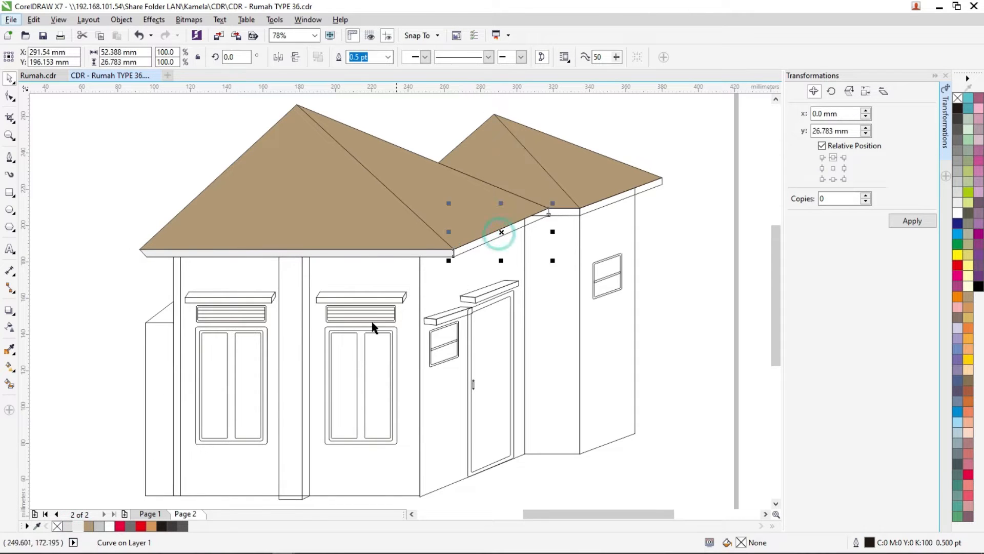
click(67, 527)
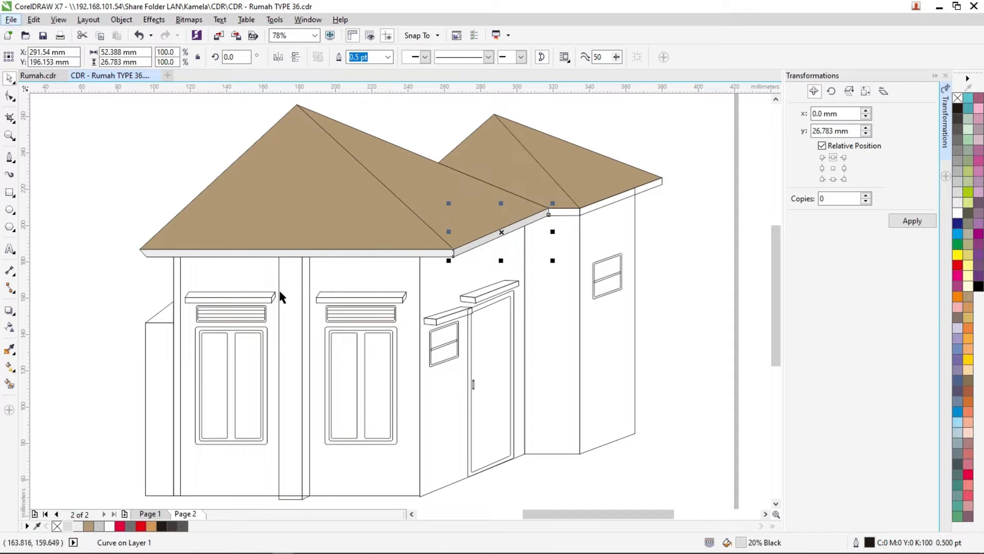
click(321, 253)
click(67, 527)
- Apply a 20% Black fill to the short fascia between the roofs and the rear roof's sloping fascia
click(560, 211)
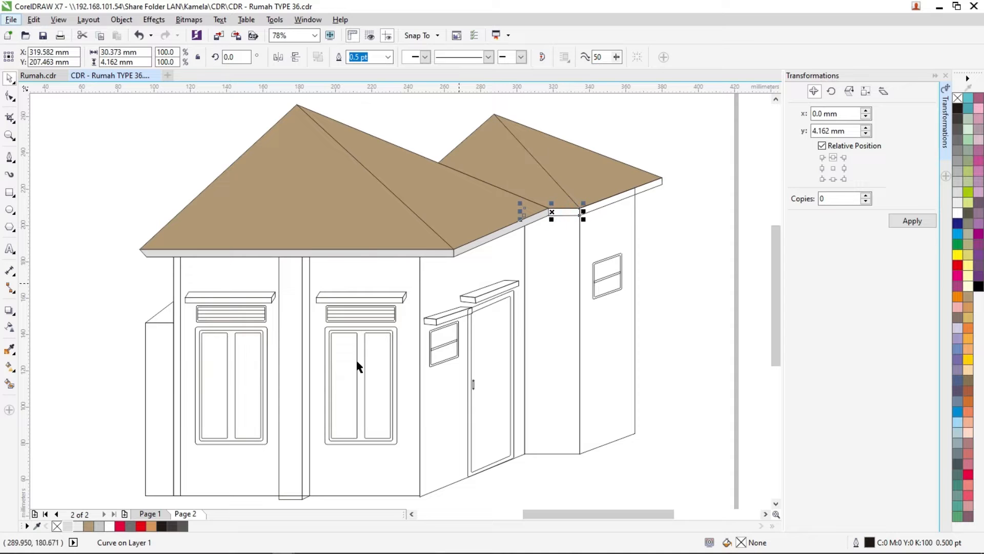
click(71, 528)
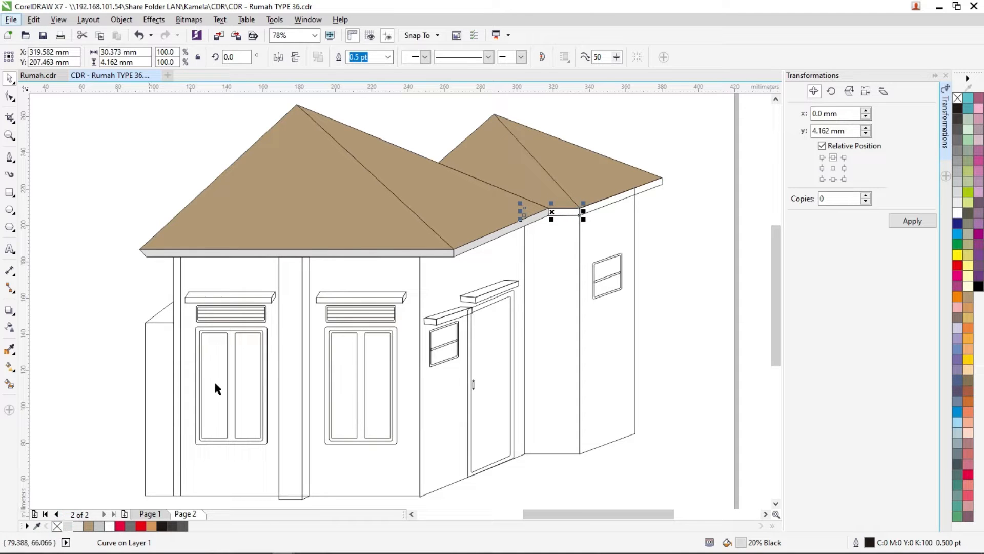
scroll(573, 212, up, 2)
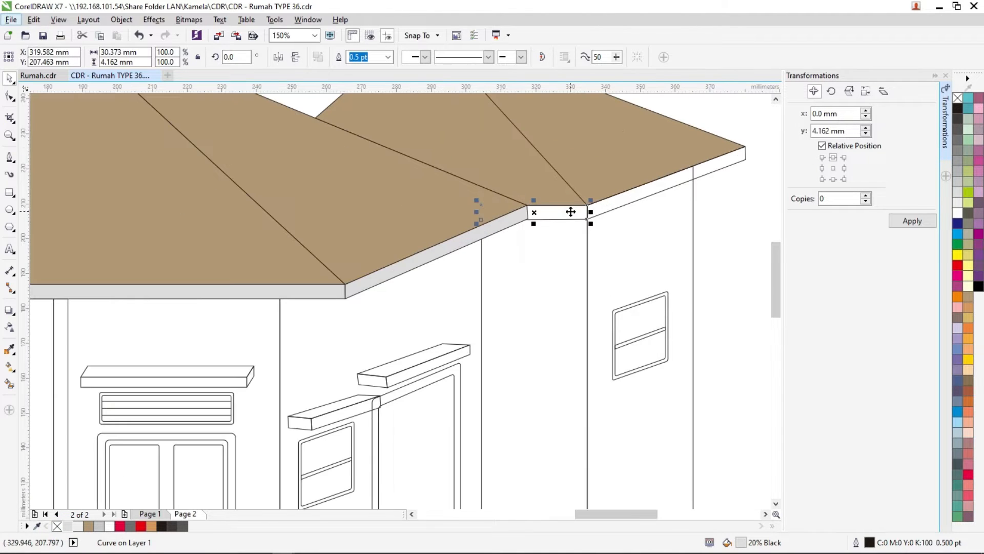
click(613, 205)
click(68, 527)
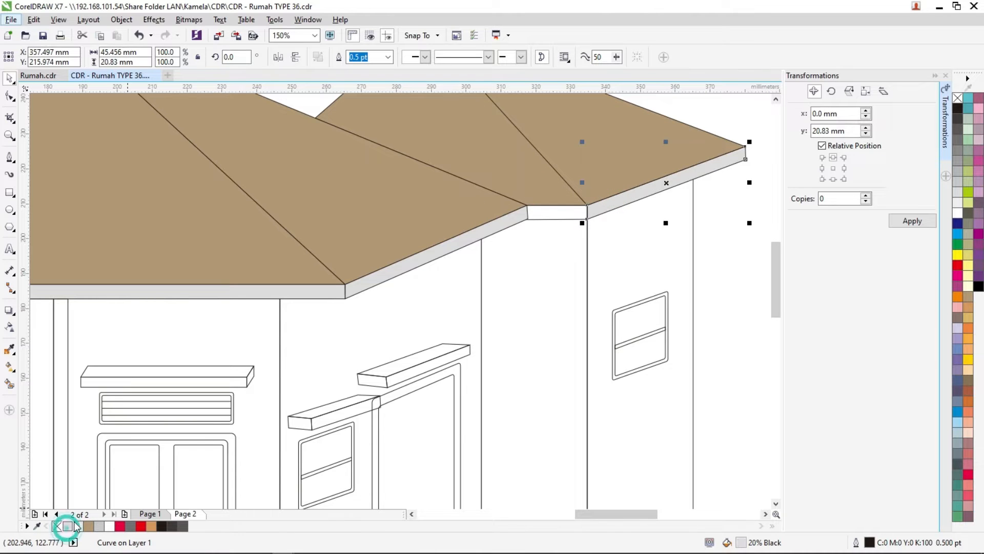
scroll(377, 264, down, 2)
- Close the open left end of the short fascia between the two roofs with the Pen tool
drag(610, 169, 286, 264)
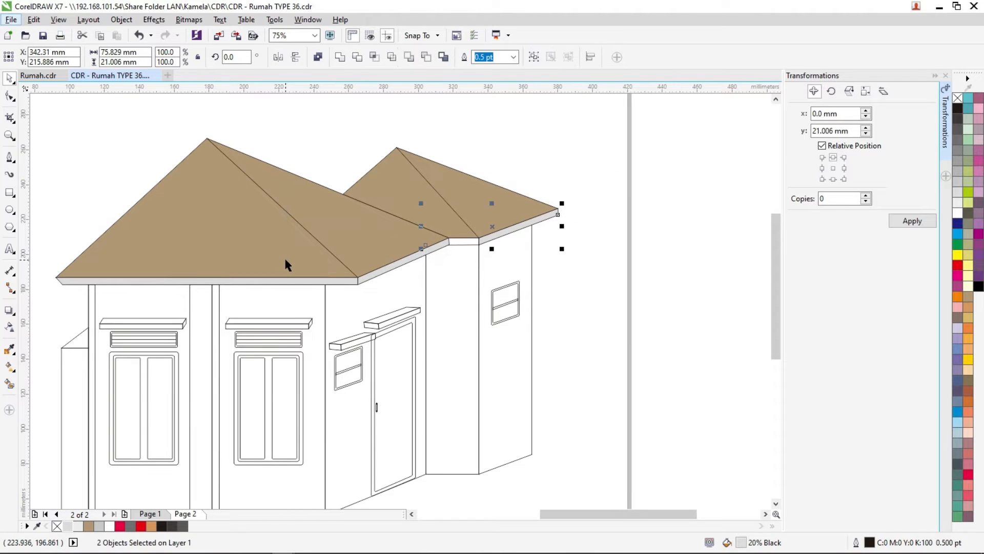
scroll(439, 221, up, 3)
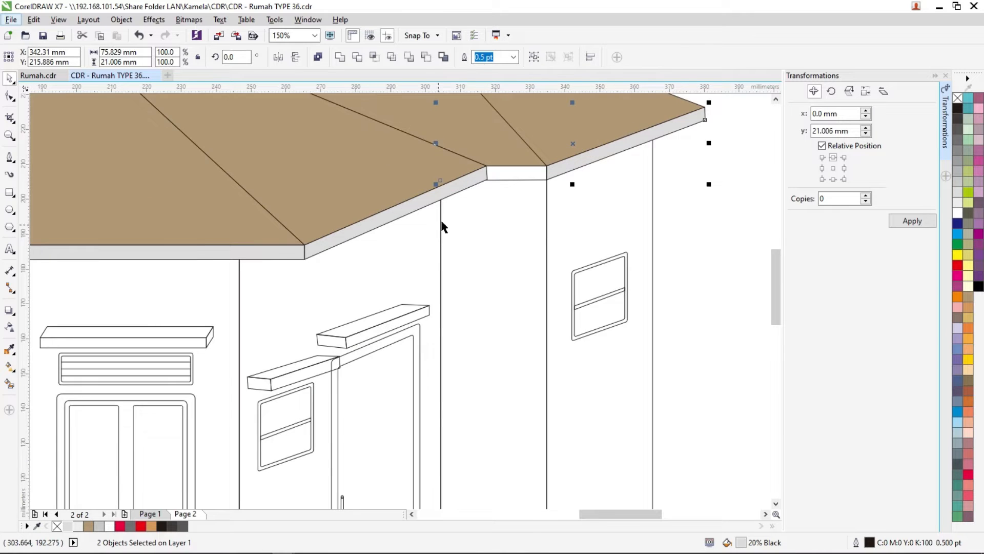
scroll(571, 161, down, 1)
click(676, 159)
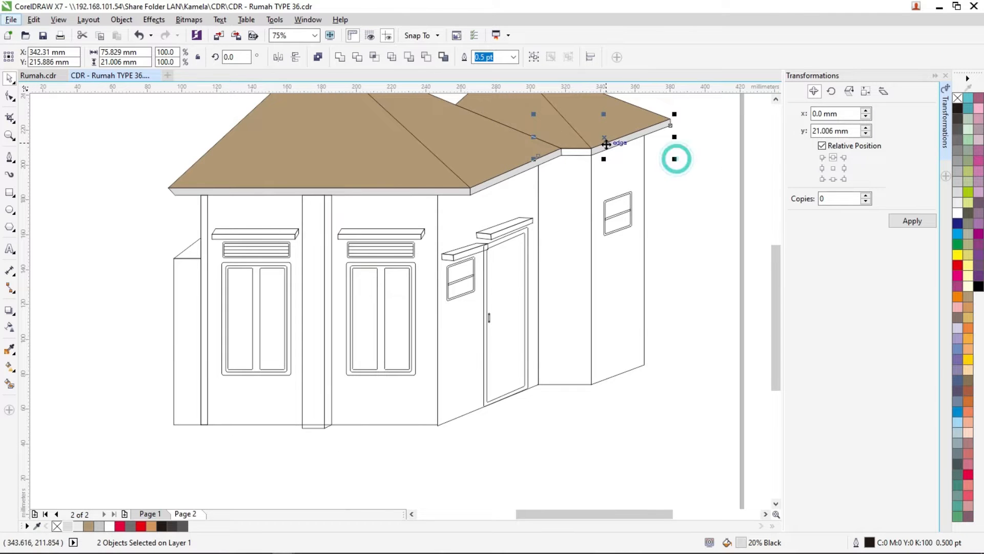
key(F4)
scroll(571, 177, up, 3)
drag(644, 110, 480, 304)
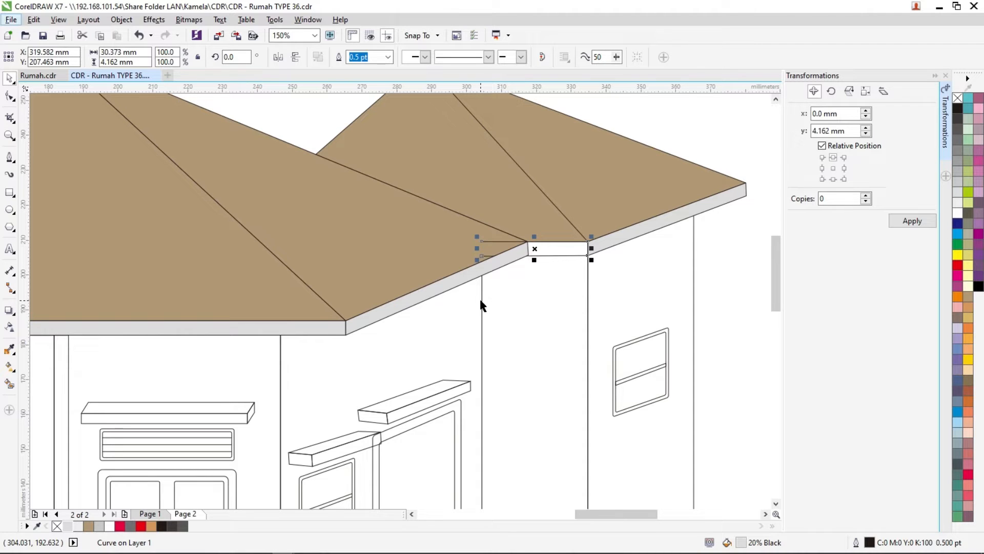
scroll(553, 250, up, 3)
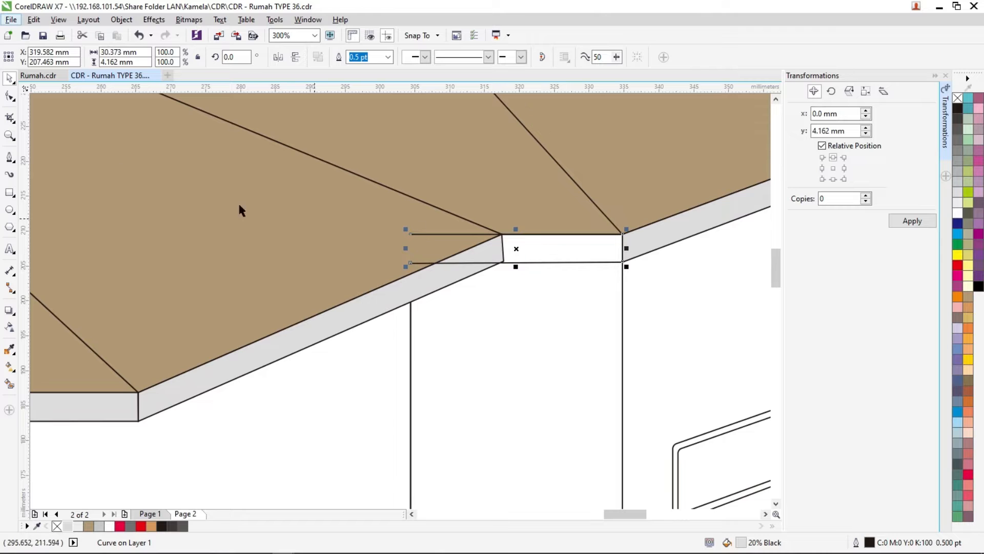
click(9, 157)
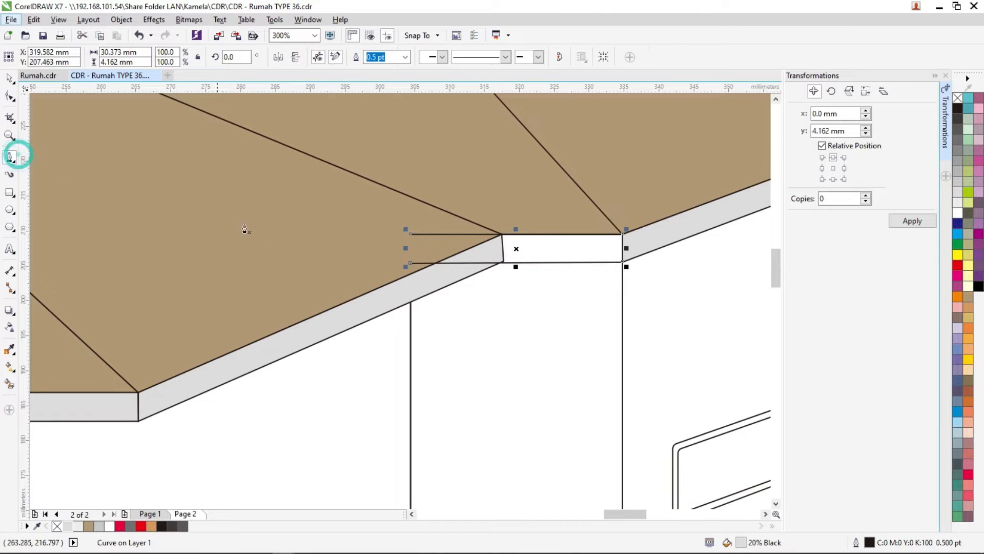
click(410, 235)
click(409, 264)
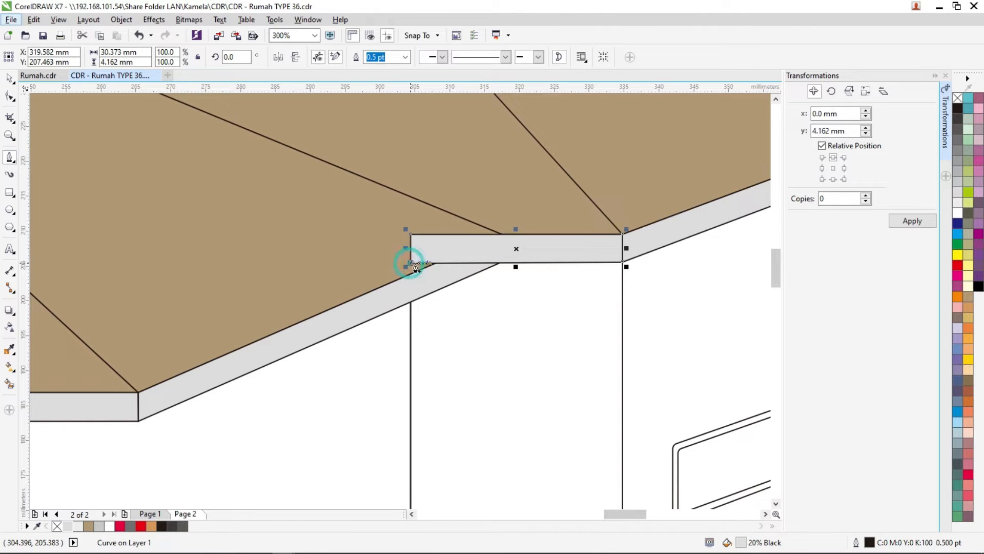
click(14, 80)
- Send the short fascia back behind the front roof's side fascia and bring both front roof faces in front of it
key(ctrl+Page_Down)
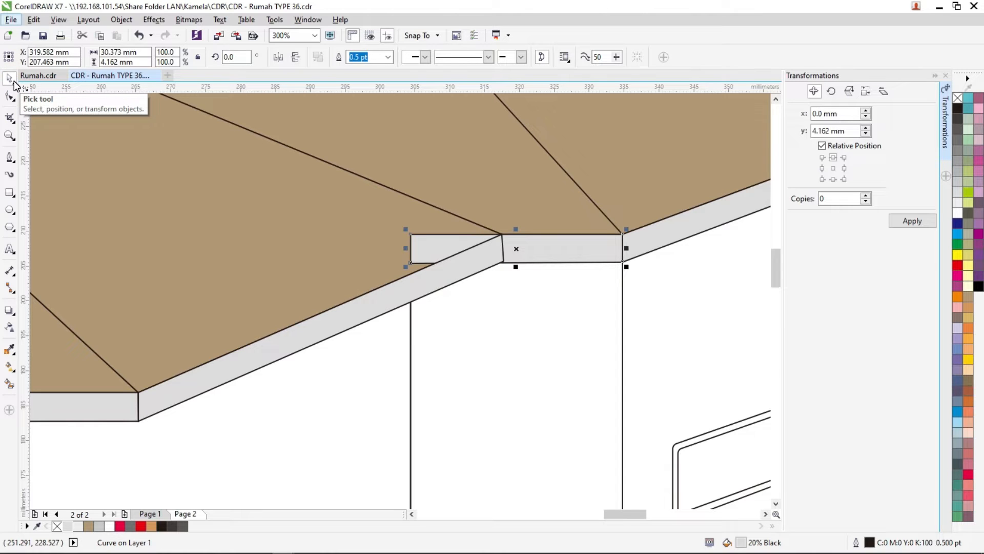
key(F4)
click(420, 182)
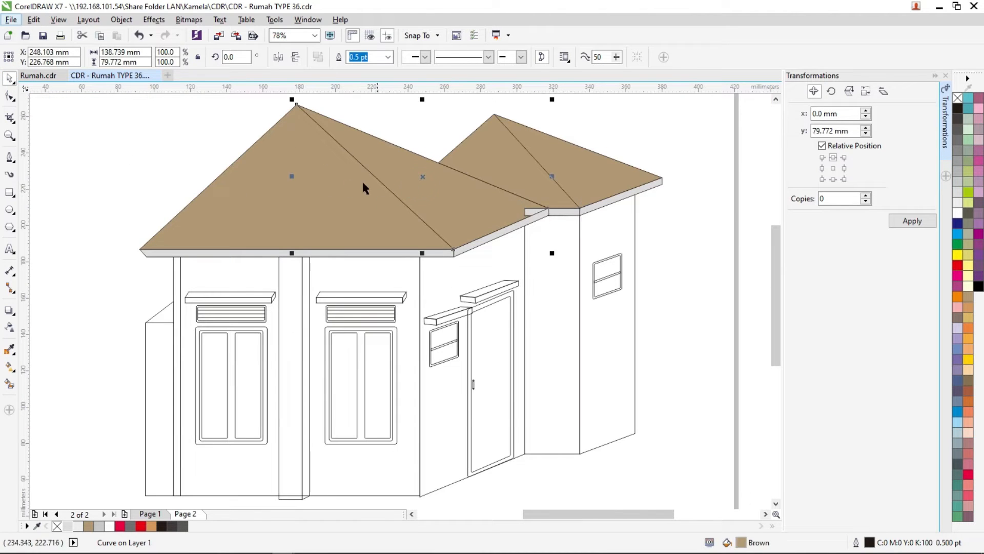
shift+click(316, 181)
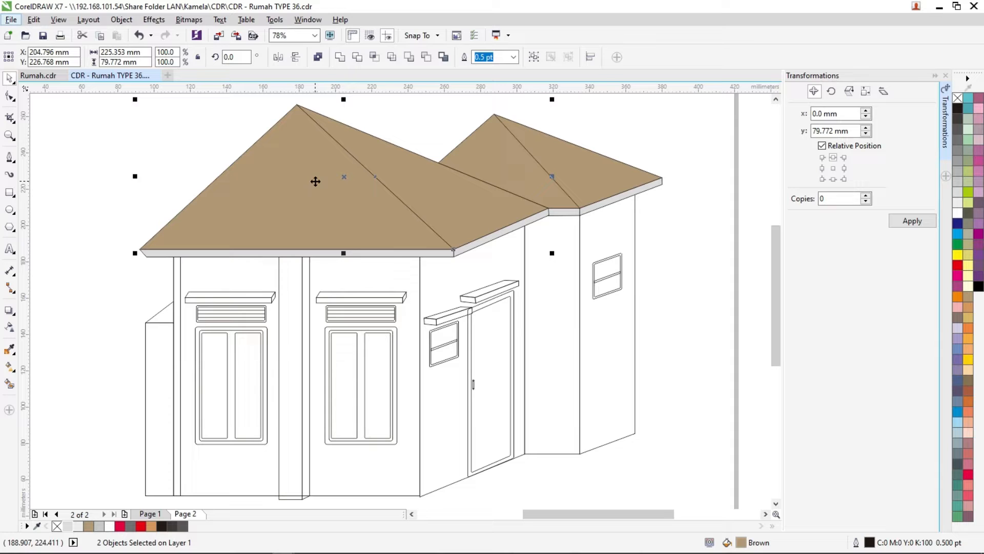
click(665, 247)
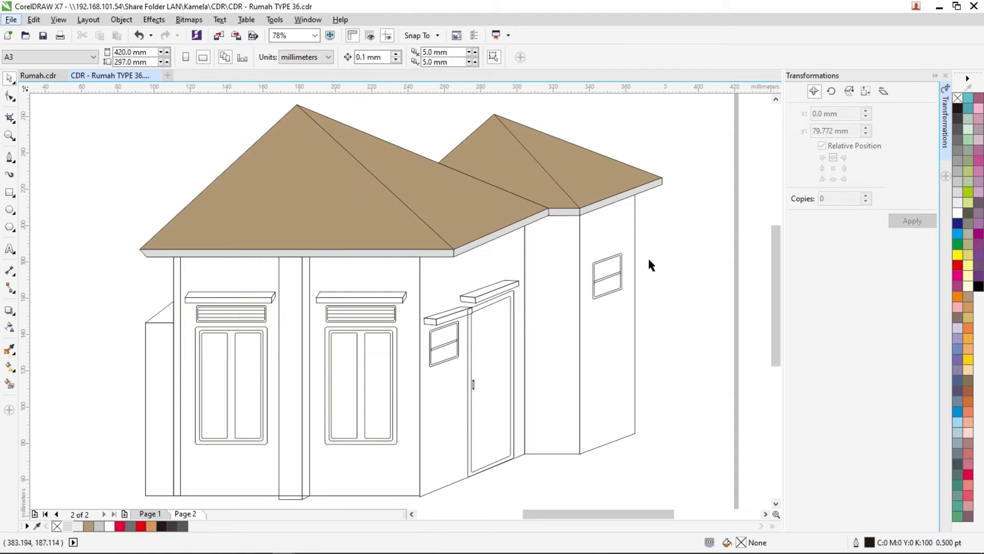
- Fill the main front wall and the adjoining side wall containing the door with 10% Black
click(91, 352)
click(232, 271)
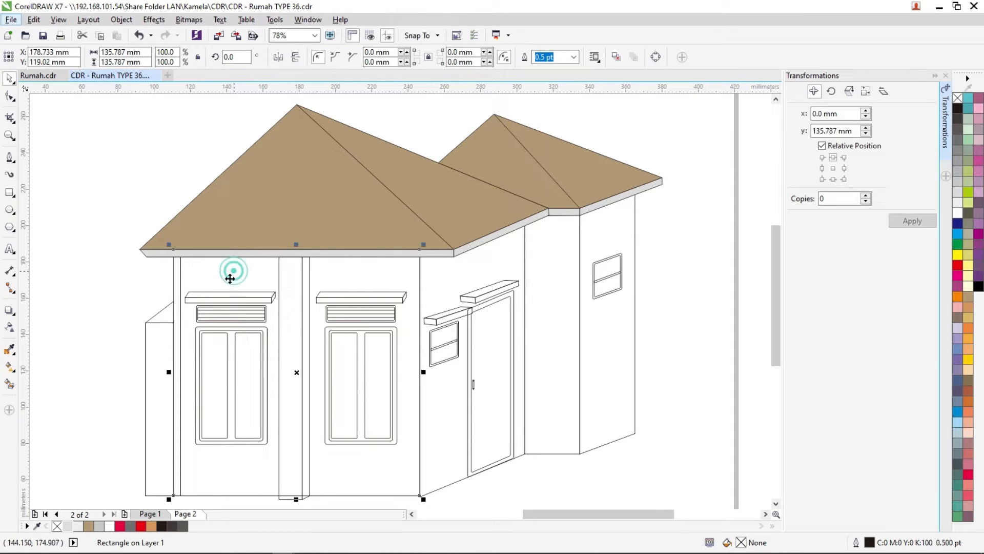
click(77, 526)
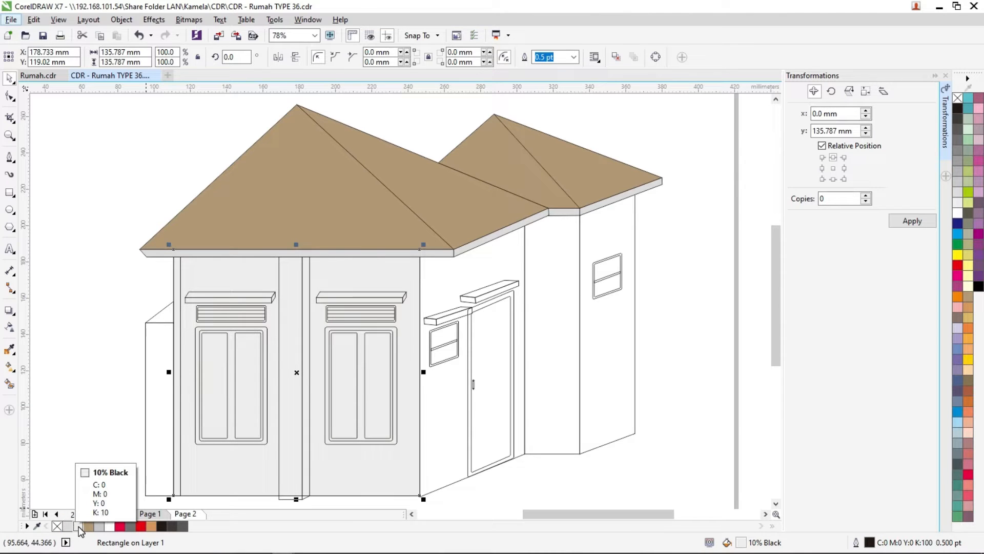
click(450, 275)
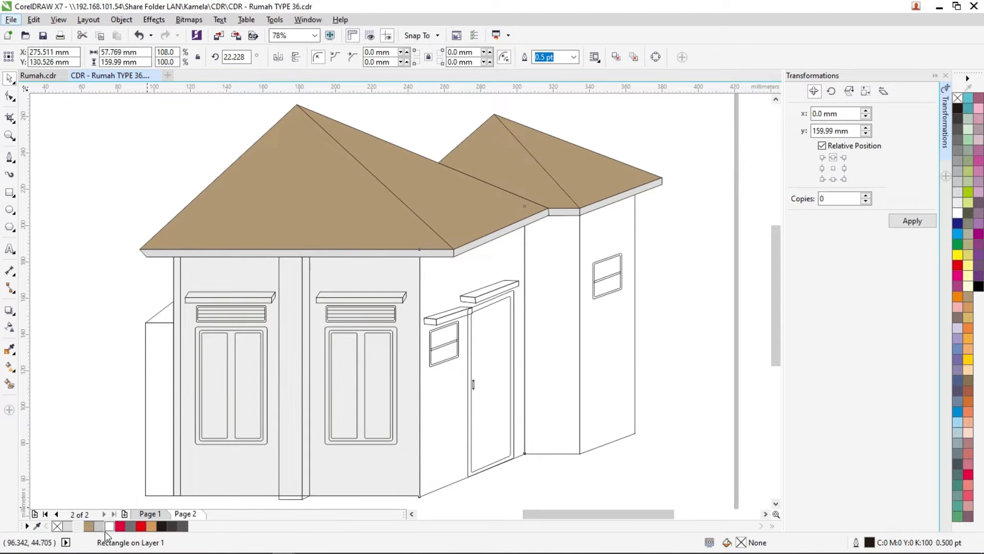
click(79, 527)
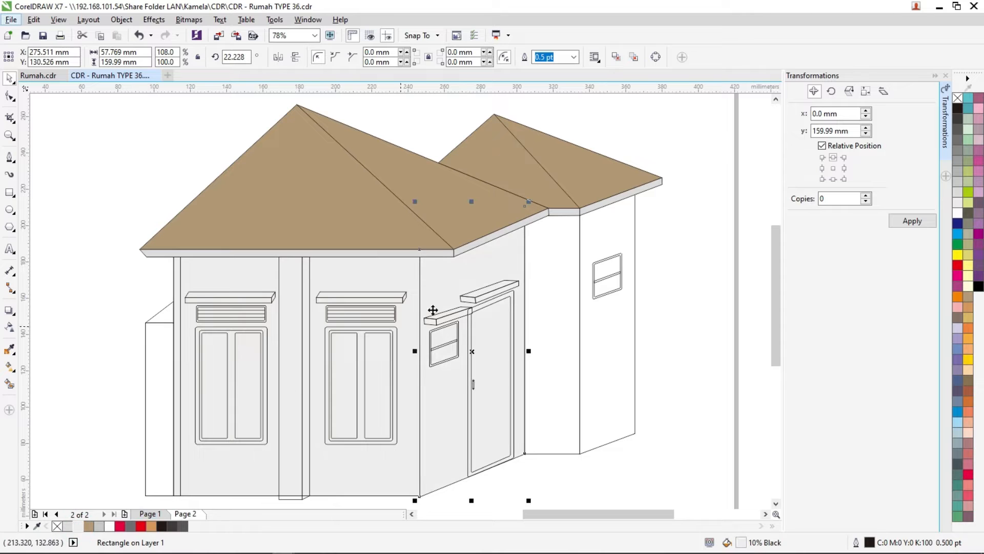
- Fill the narrow connecting wall beneath the short fascia with 30% Black and the rear side wall with 20% Black
click(552, 241)
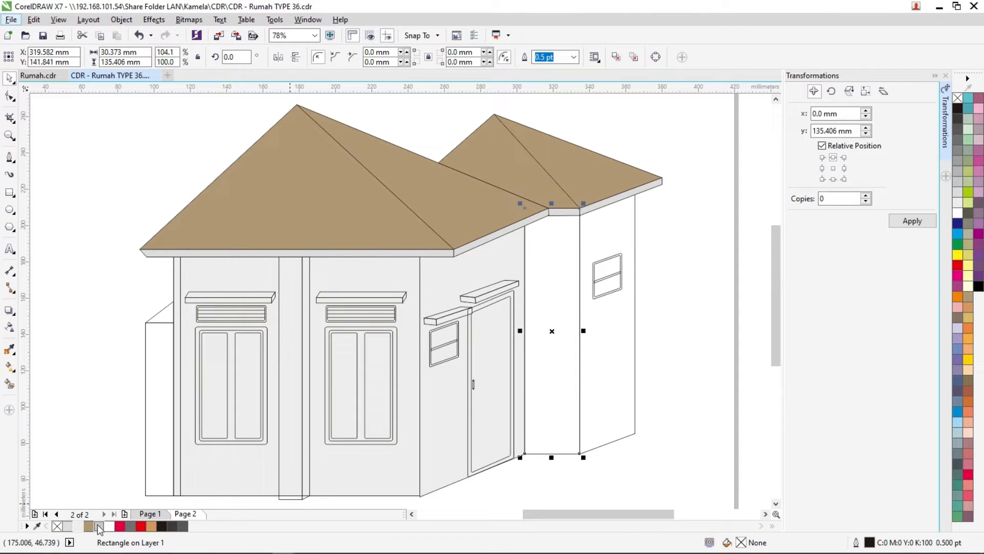
click(100, 526)
click(612, 376)
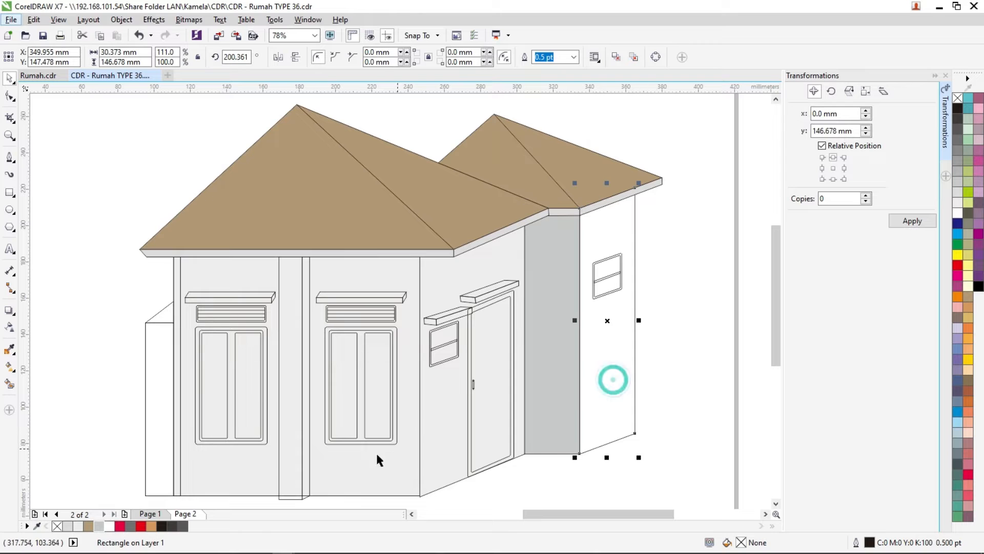
click(67, 526)
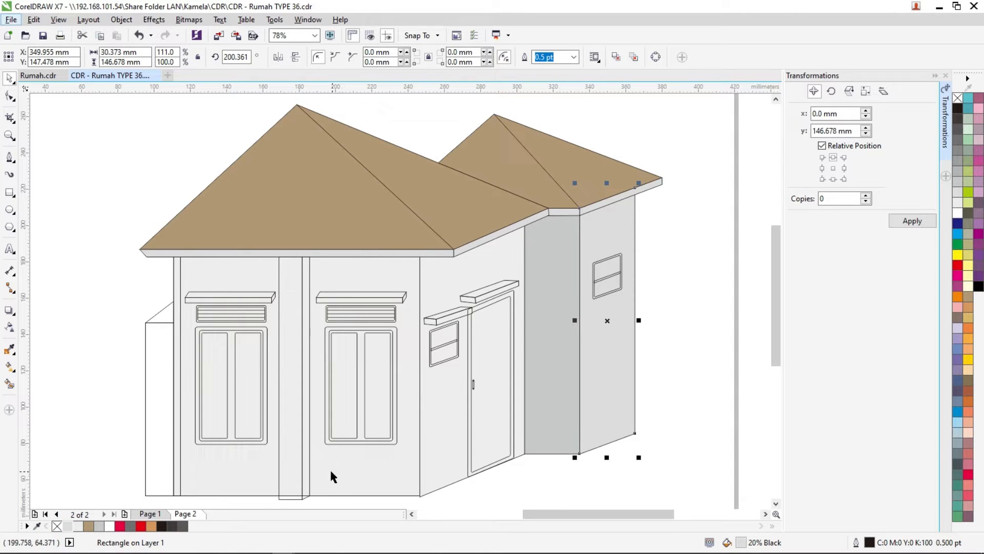
- Change the narrow connecting wall's fill to 20% Black and the rear side wall's fill to 10% Black
click(543, 337)
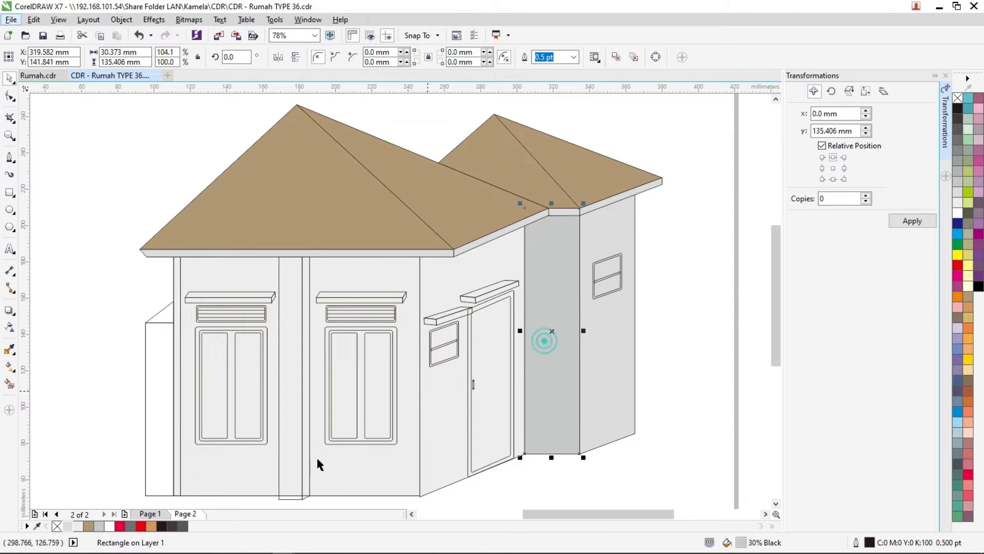
click(67, 527)
click(601, 363)
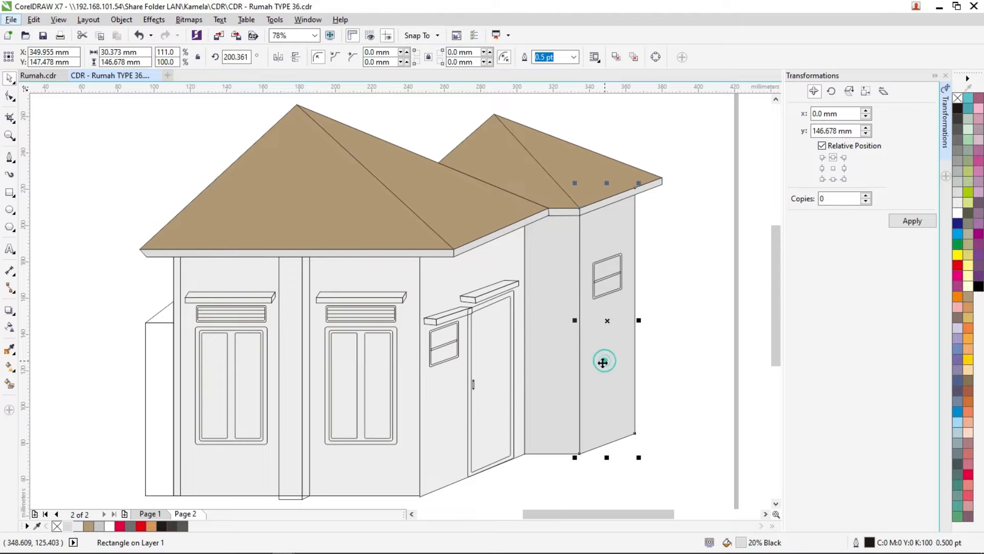
click(78, 526)
click(99, 294)
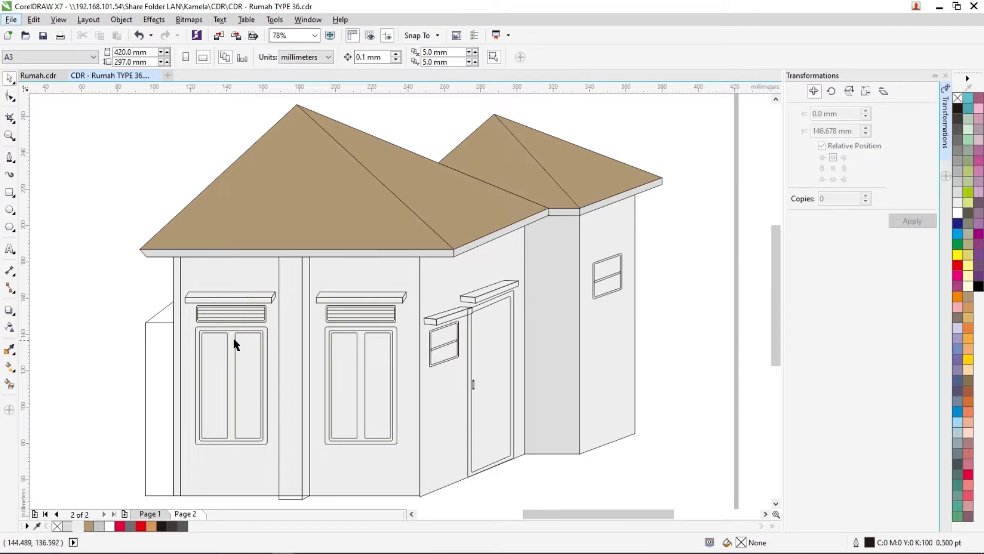
- Fill the outer frame of the left front window with Neon Red
scroll(233, 335, up, 6)
click(235, 319)
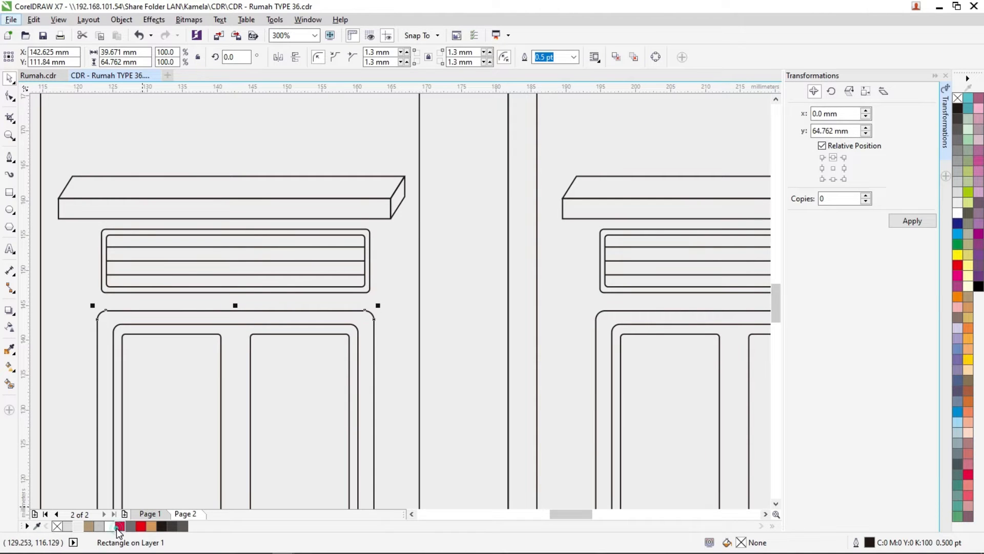
click(117, 528)
click(142, 528)
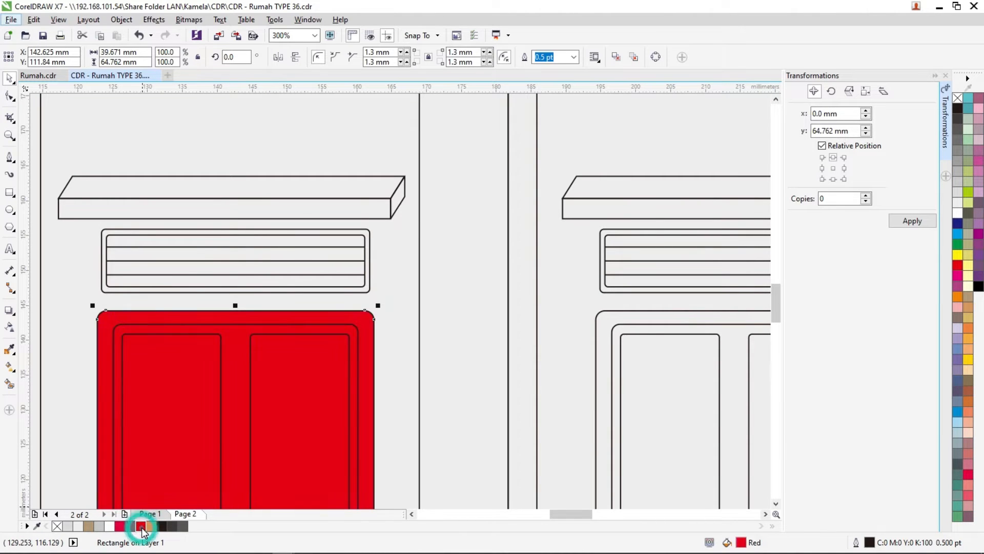
click(119, 526)
- Fill the left front window's two panes with White and its inner frame with Red Brown
click(277, 416)
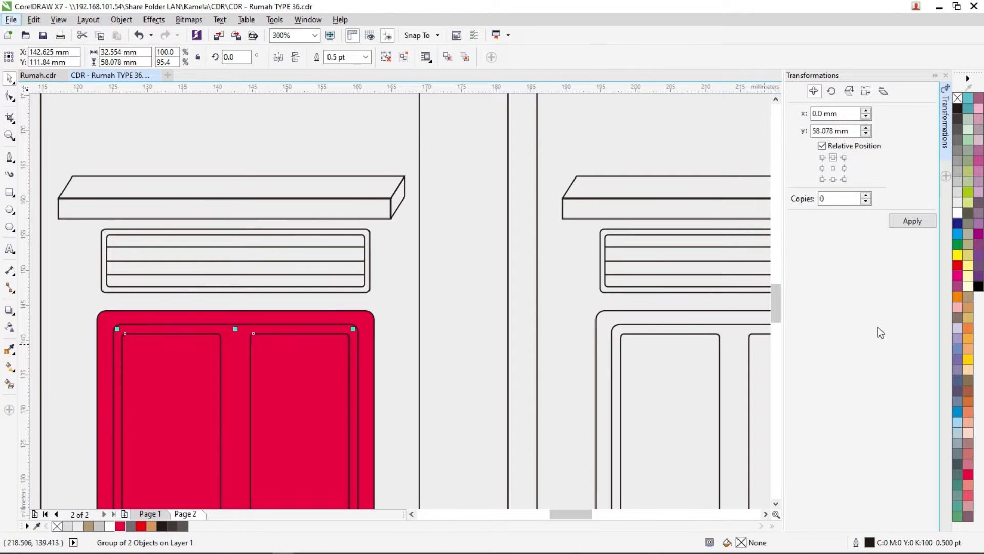
click(110, 527)
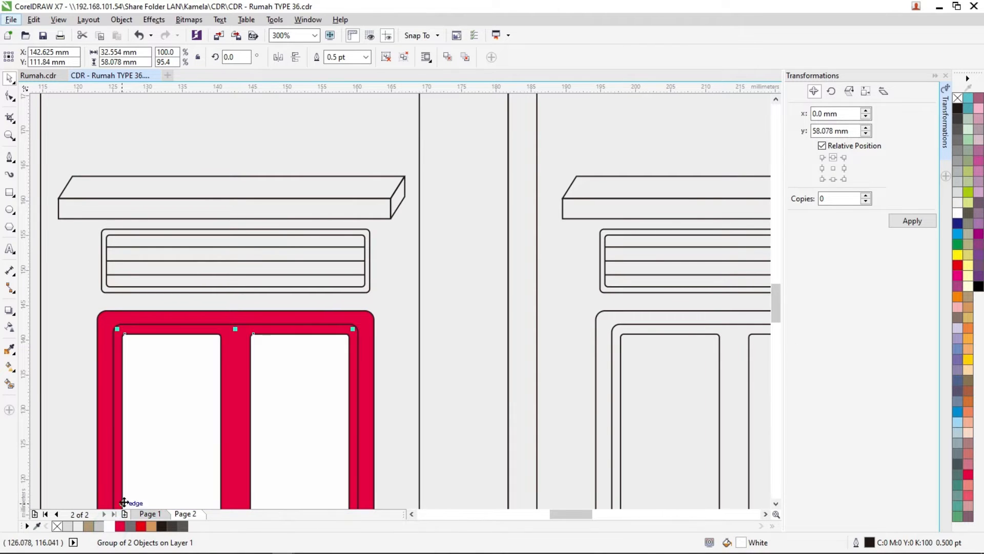
click(232, 349)
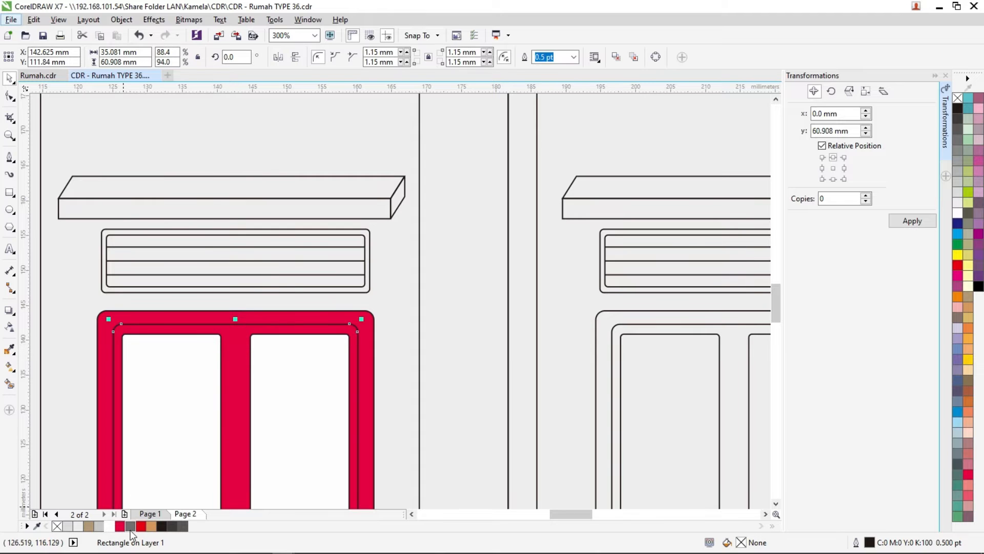
click(150, 526)
- Remove the outlines from the left front window's inner frame, panes and outer frame
scroll(505, 451, down, 1)
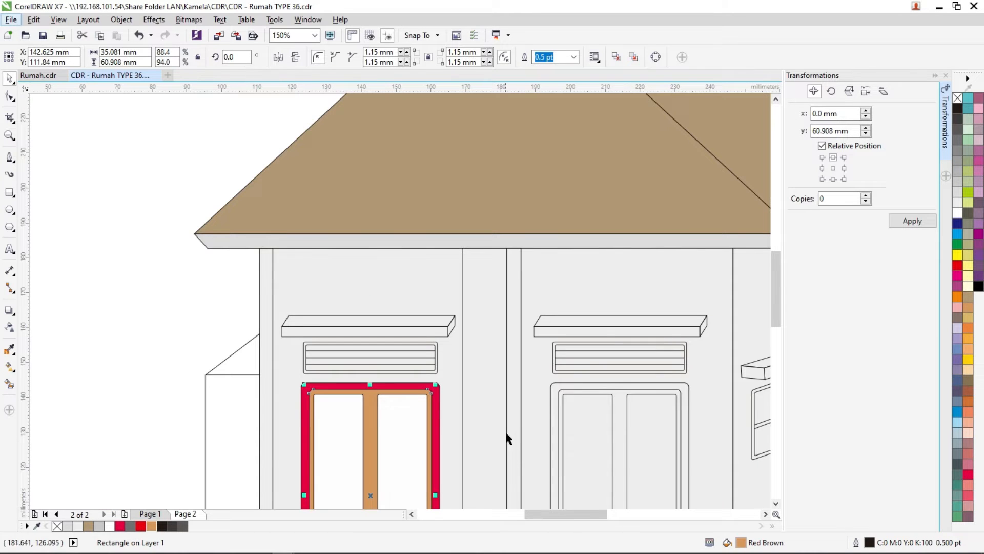
right_click(958, 99)
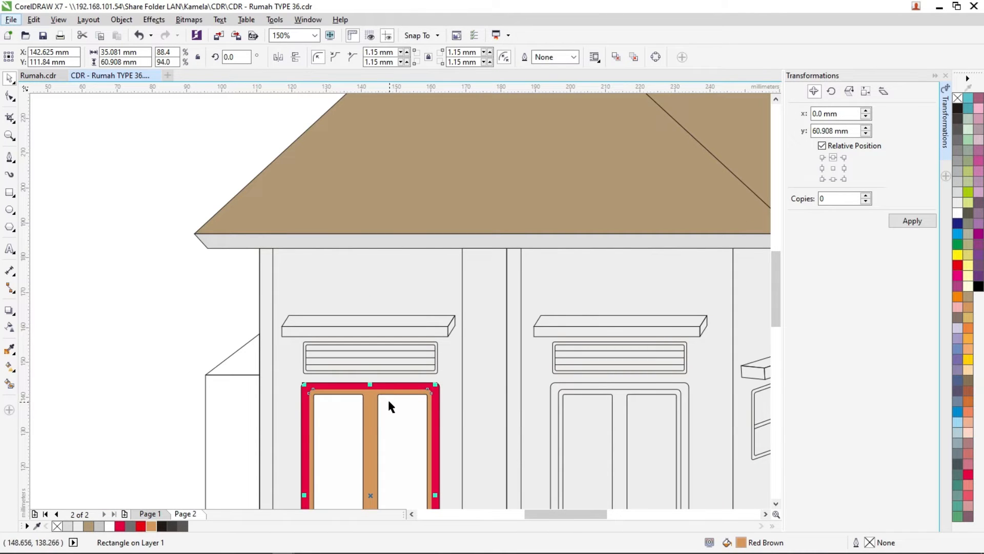
click(370, 397)
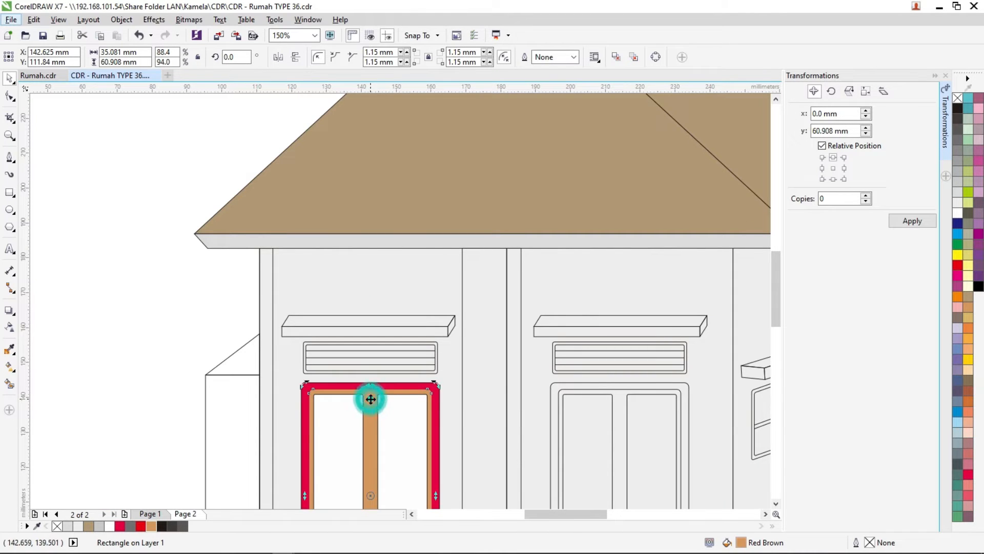
click(326, 417)
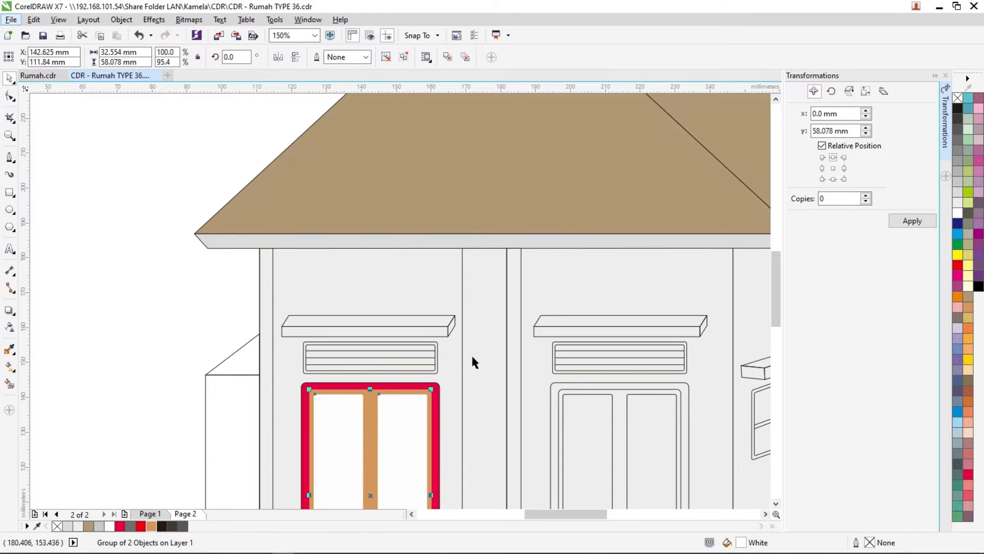
click(391, 385)
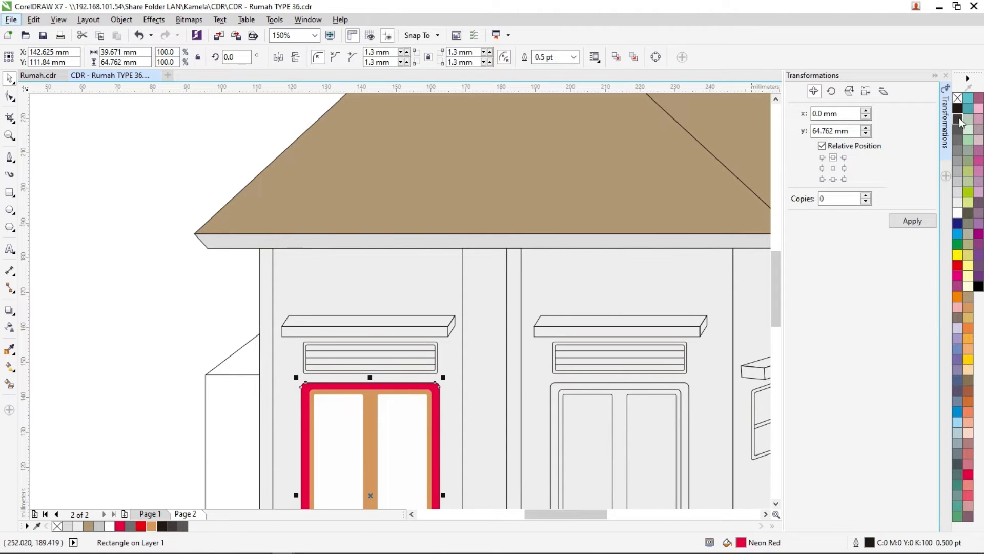
right_click(958, 100)
click(173, 336)
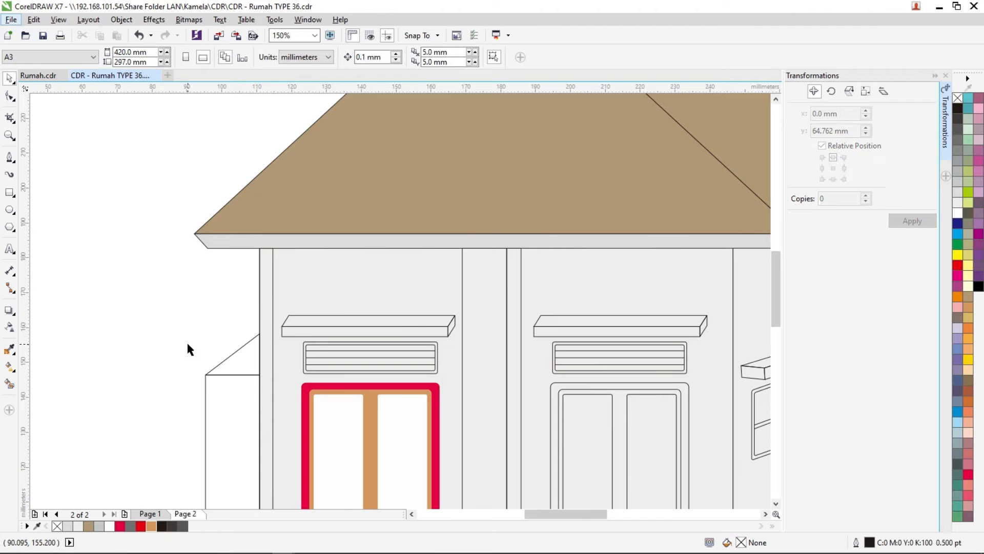
- Colour the right front window with a Neon Red outer frame, a Red Brown inner frame and White panes
key(F4)
scroll(367, 340, up, 4)
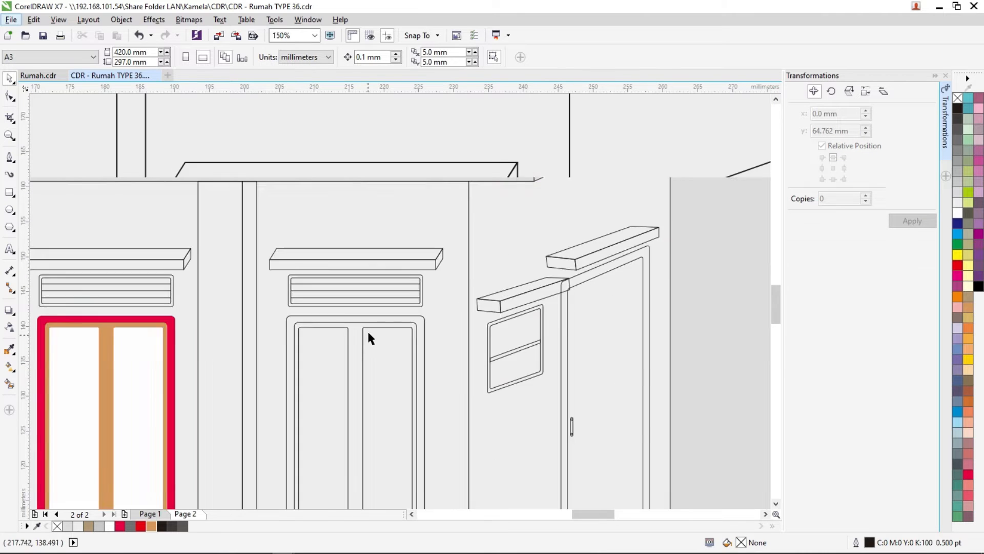
click(365, 300)
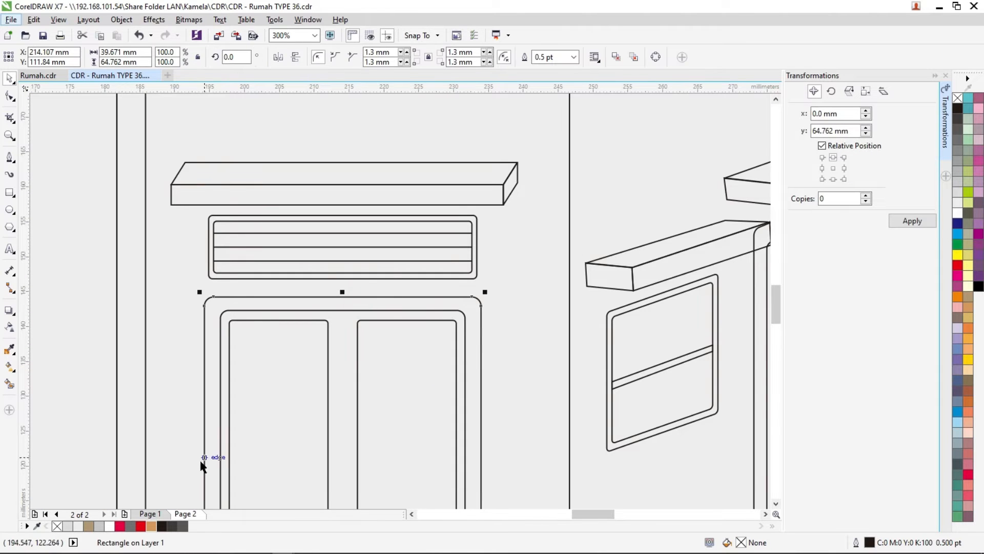
click(119, 526)
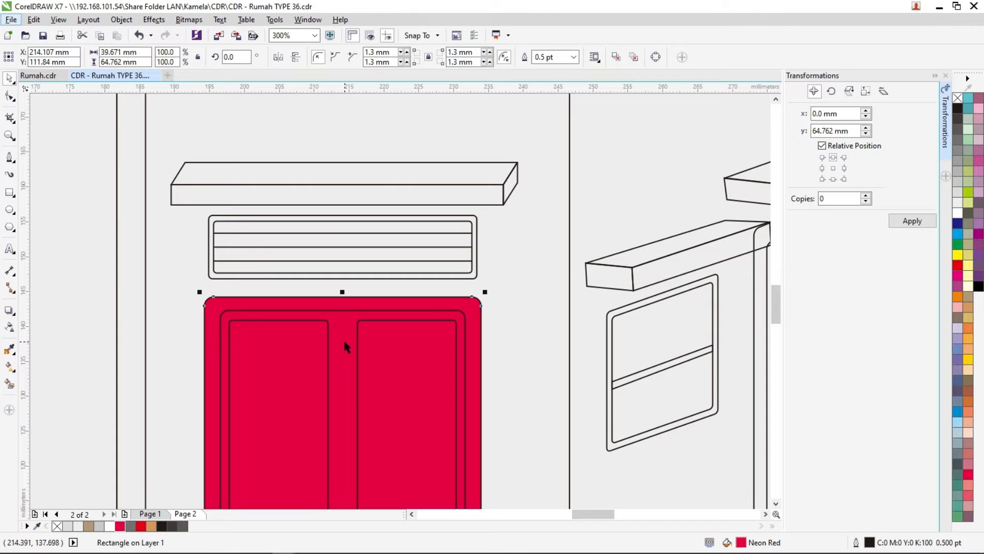
click(341, 313)
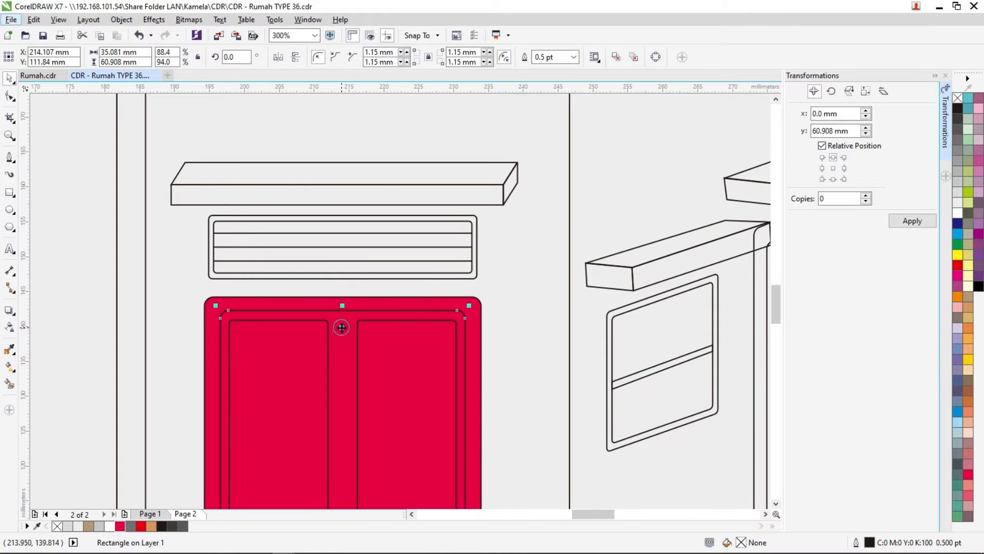
click(151, 526)
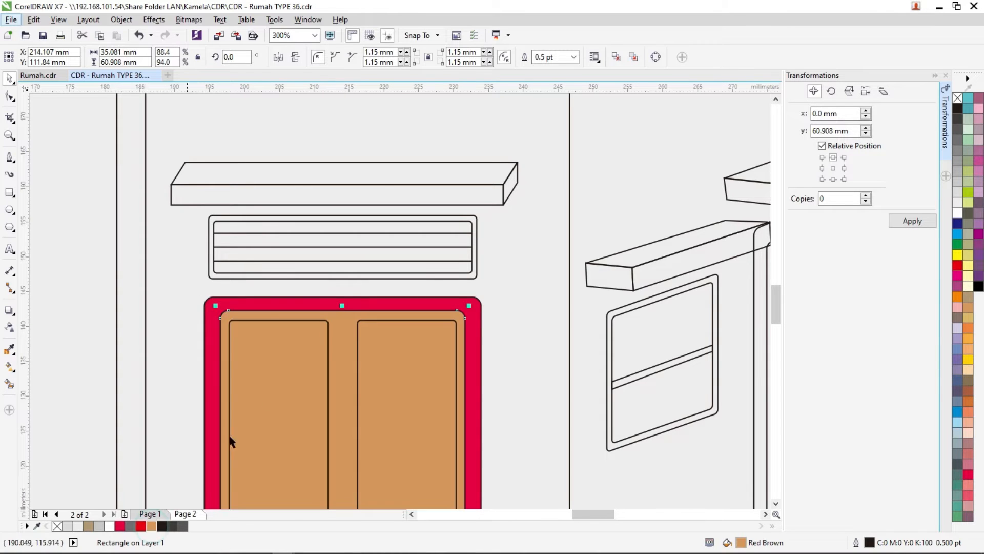
click(291, 371)
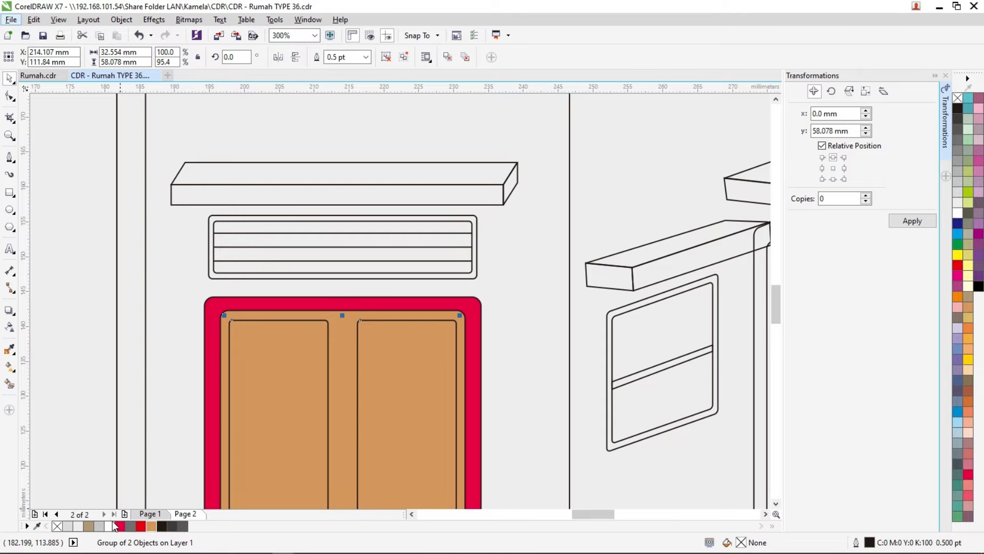
click(111, 527)
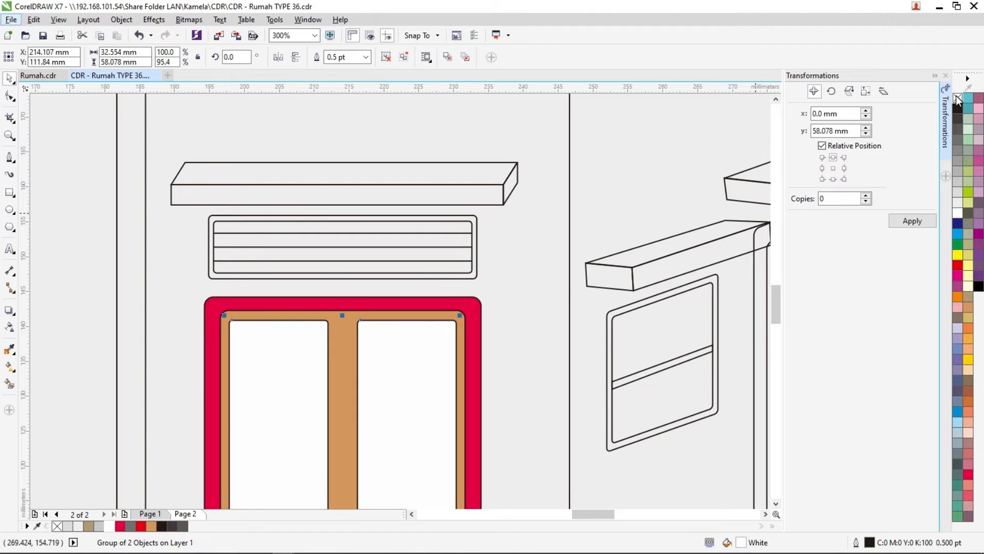
- Remove the outlines from the right front window's panes, inner frame and outer frame
right_click(958, 98)
click(401, 314)
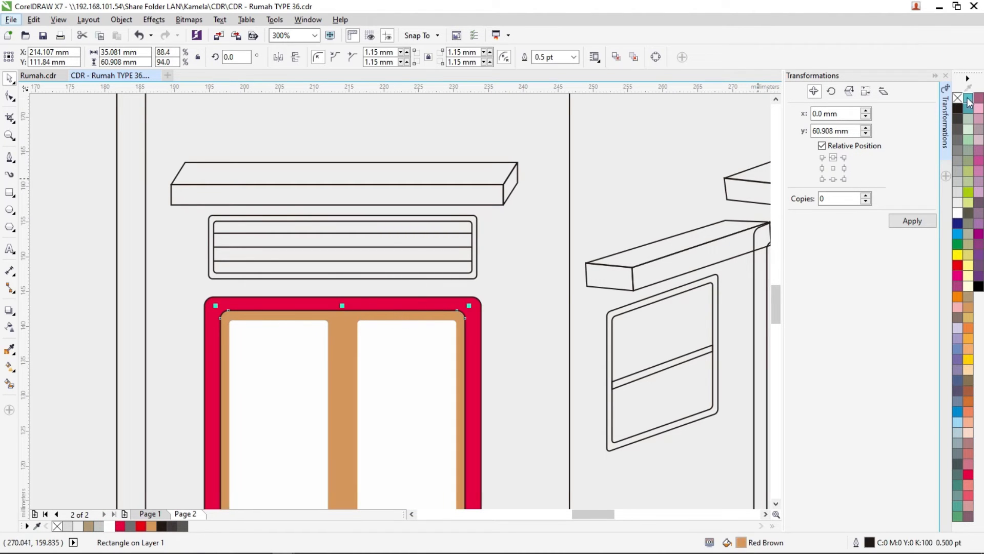
click(447, 300)
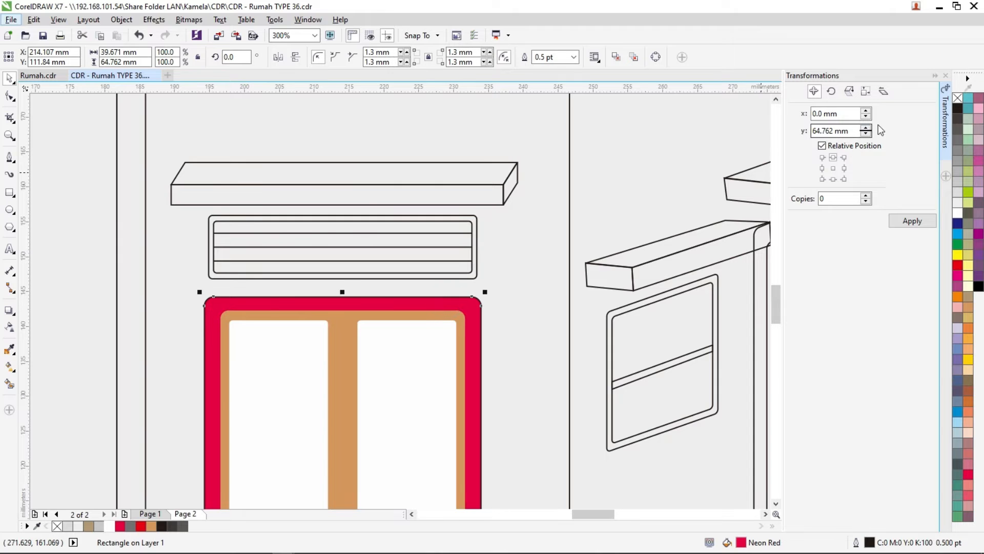
right_click(959, 99)
scroll(413, 374, down, 3)
click(146, 348)
- Fill the front face of the column between the two front windows with 30% Black and its narrow side face with 70% Black
key(F4)
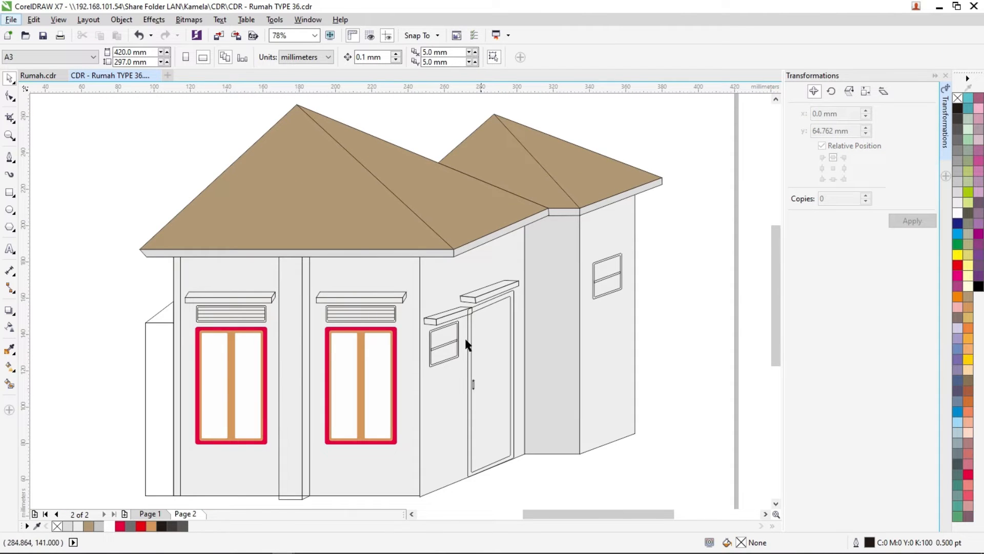
scroll(456, 335, up, 3)
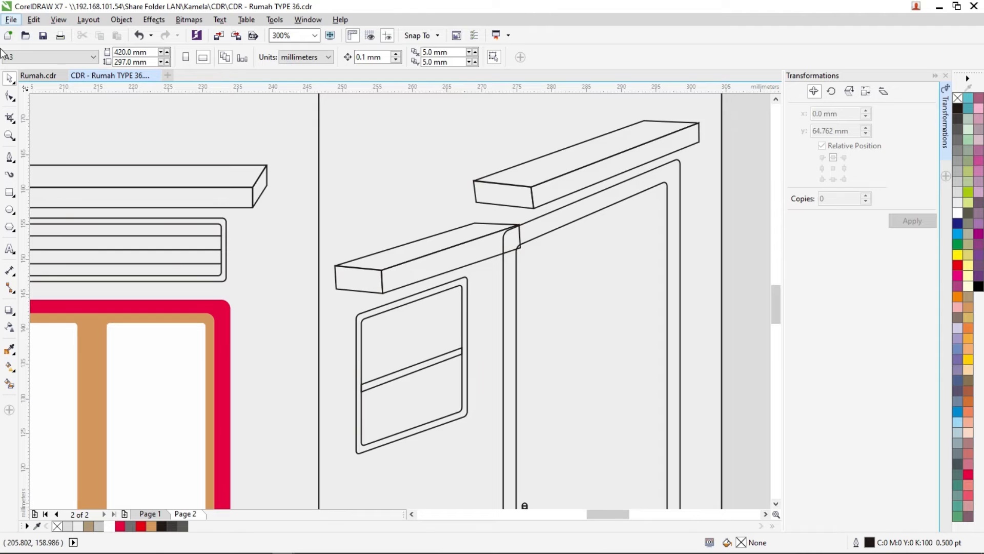
key(F4)
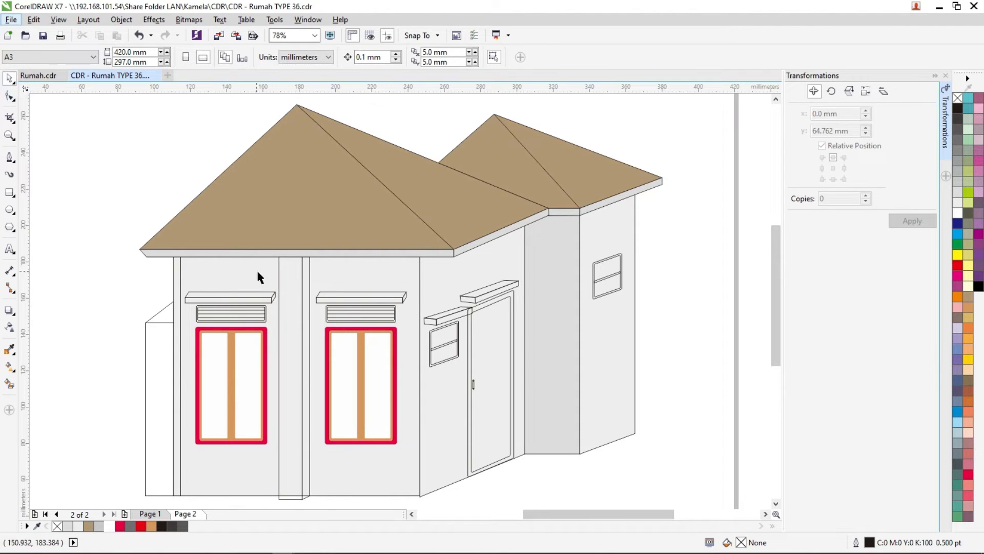
click(294, 301)
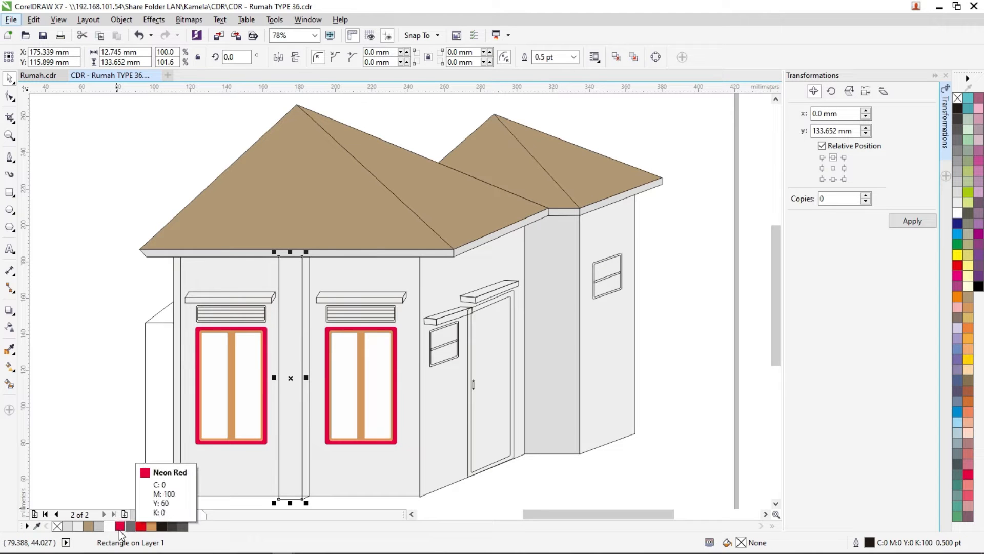
click(99, 526)
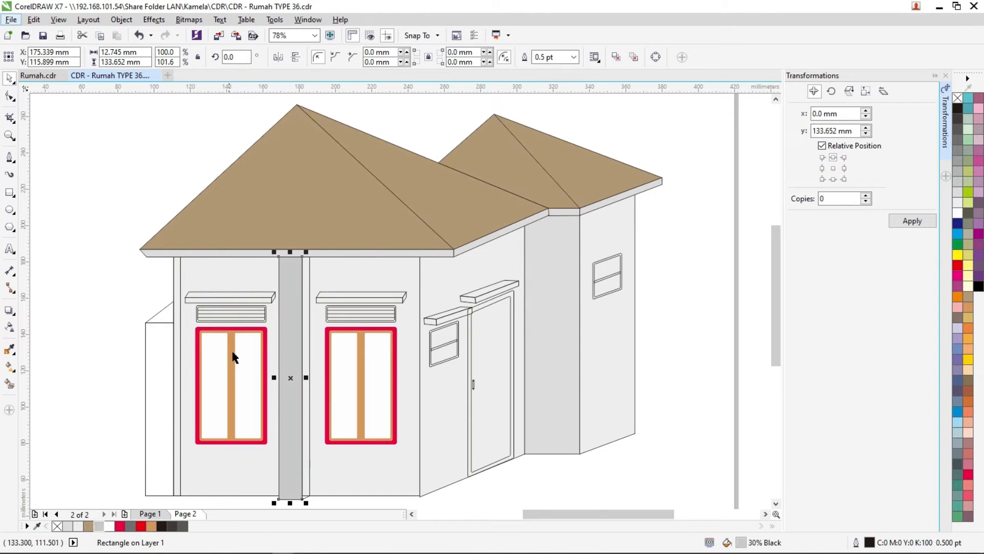
click(309, 272)
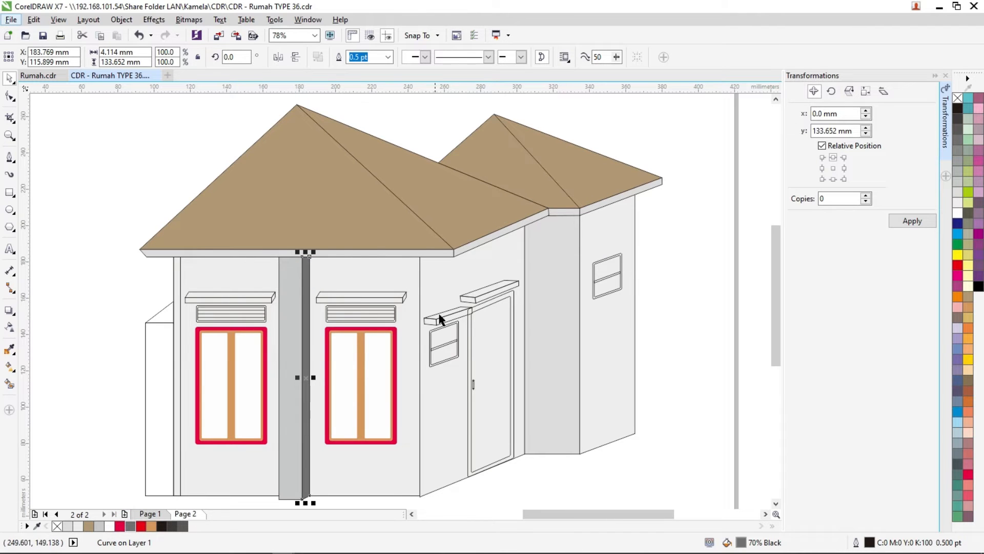
- Darken the narrow connecting wall between the side wall and the rear side wall to a 30% Black fill
click(544, 285)
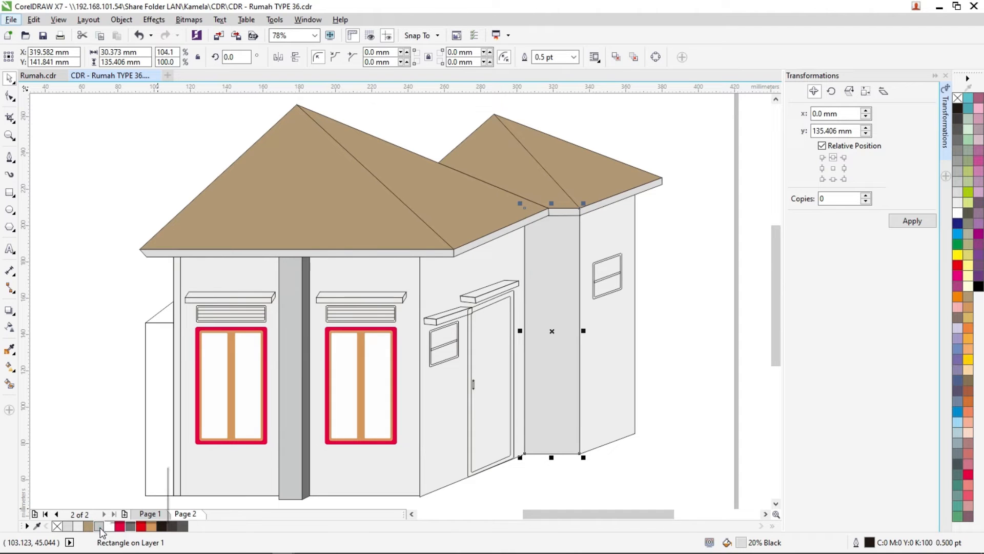
click(100, 526)
click(72, 370)
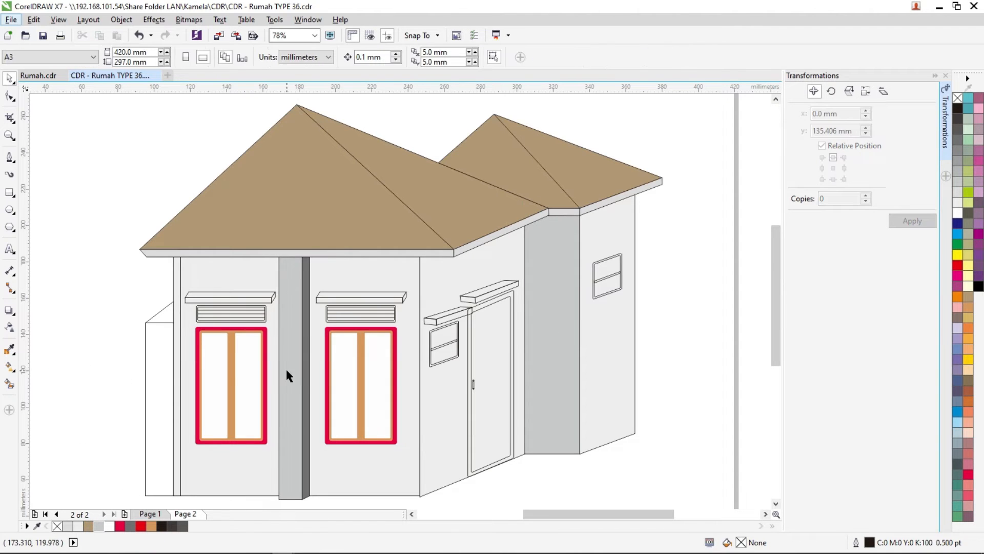
- Colour the canopy above the left front window with a 70% Black end face, 30% Black front face and 20% Black top face
scroll(273, 306, up, 3)
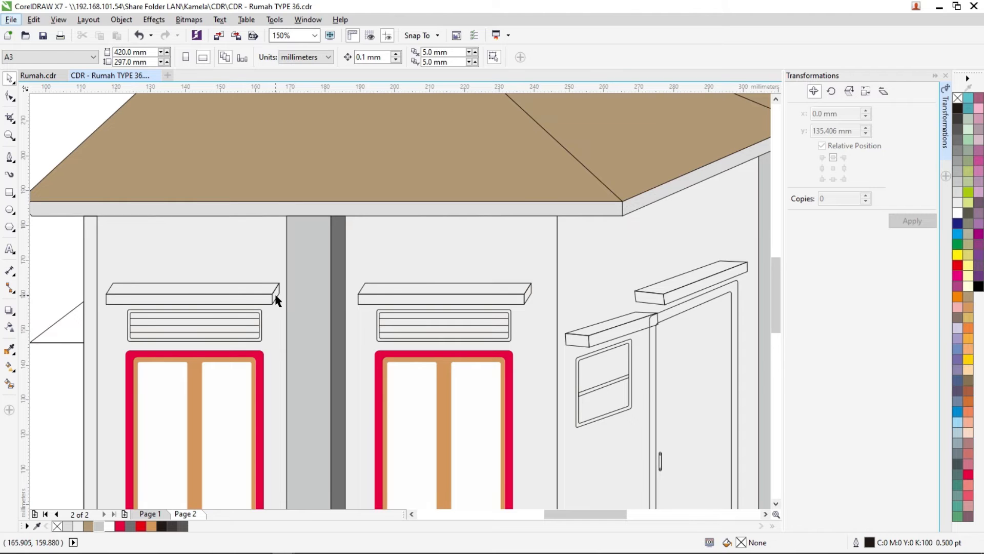
click(275, 300)
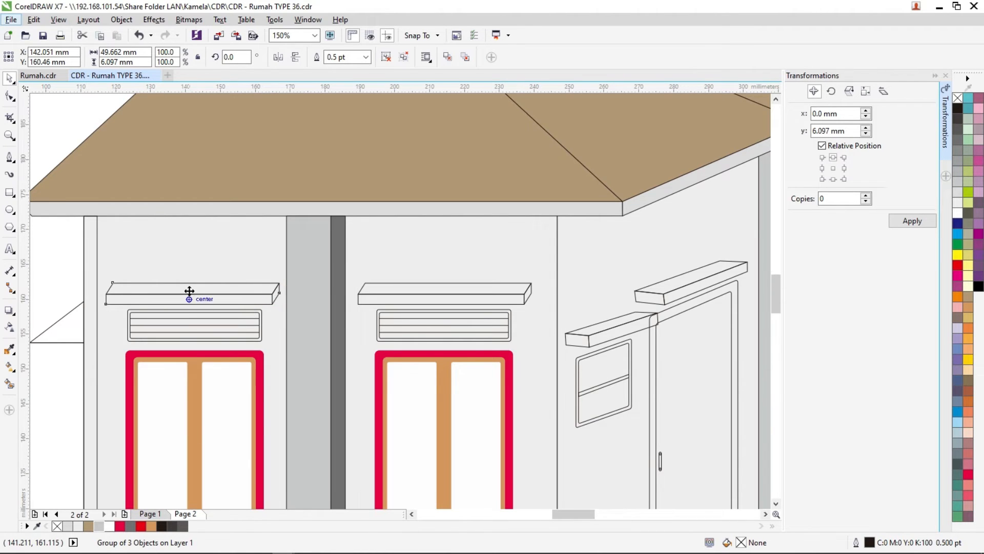
scroll(193, 292, up, 2)
ctrl+click(361, 298)
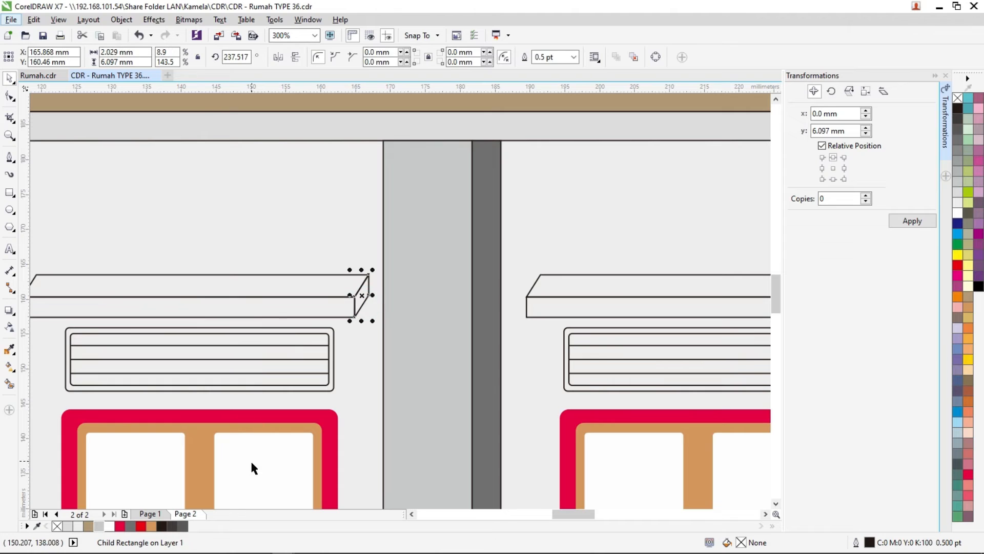
click(130, 526)
ctrl+click(281, 310)
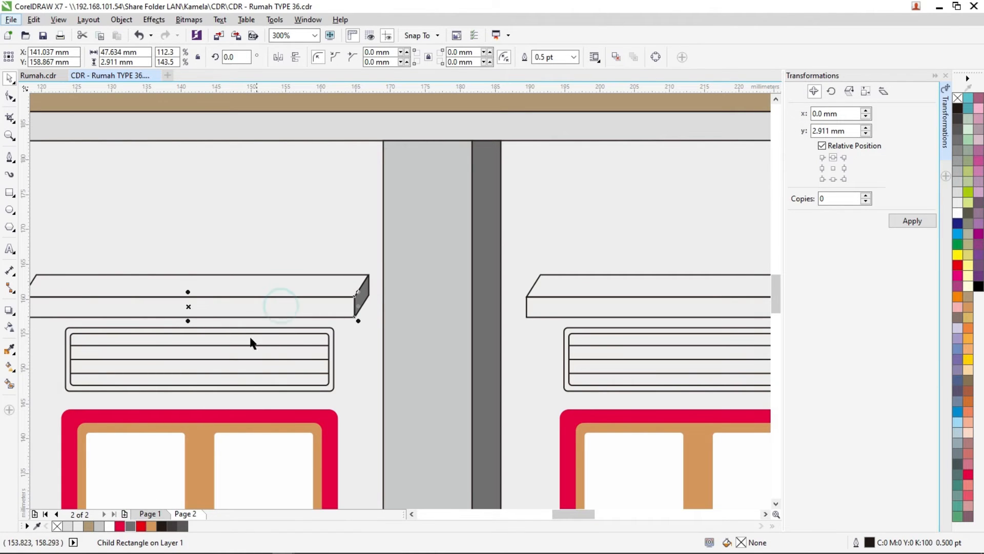
click(99, 526)
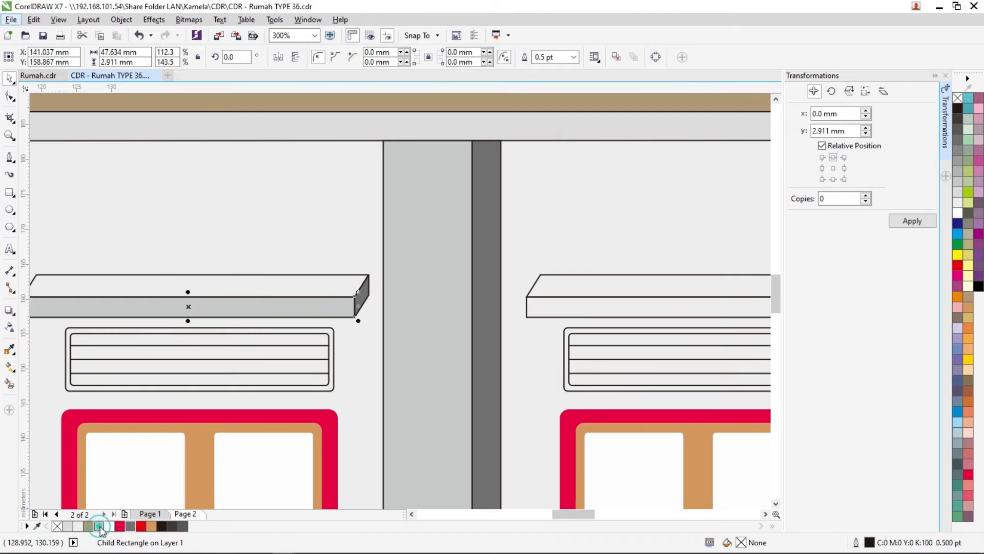
ctrl+click(275, 279)
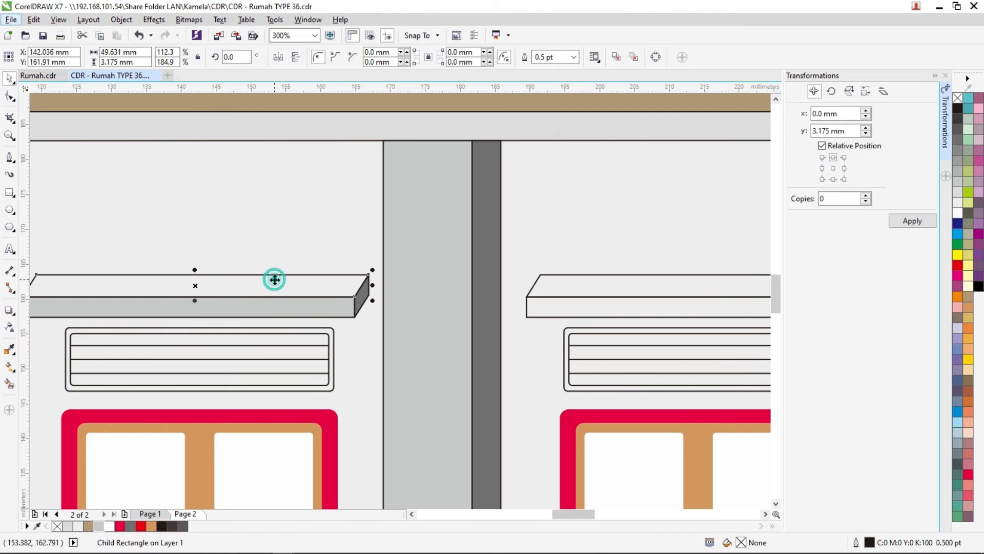
click(68, 526)
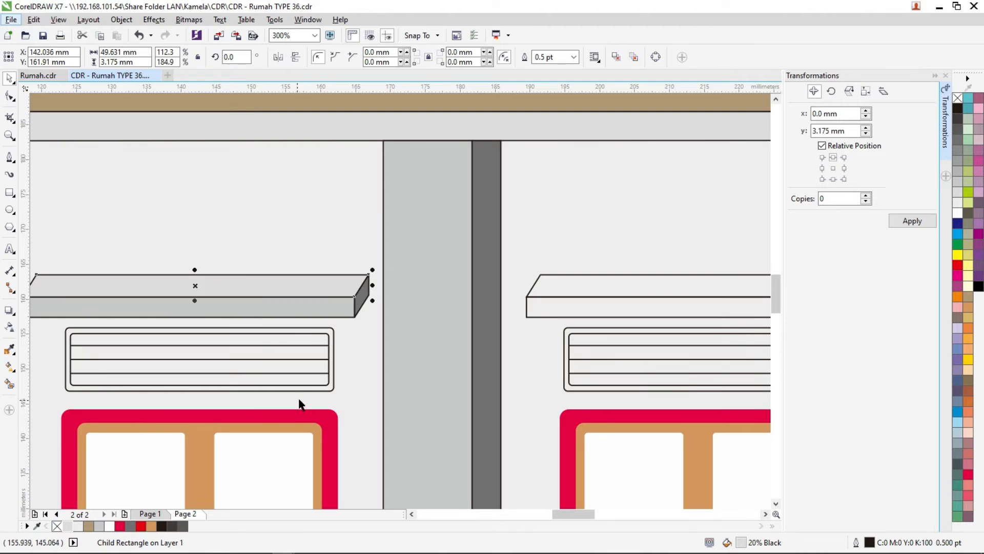
- Fill the top face of the canopy above the right front window with 20% Black
scroll(352, 377, down, 2)
scroll(442, 334, up, 2)
click(459, 330)
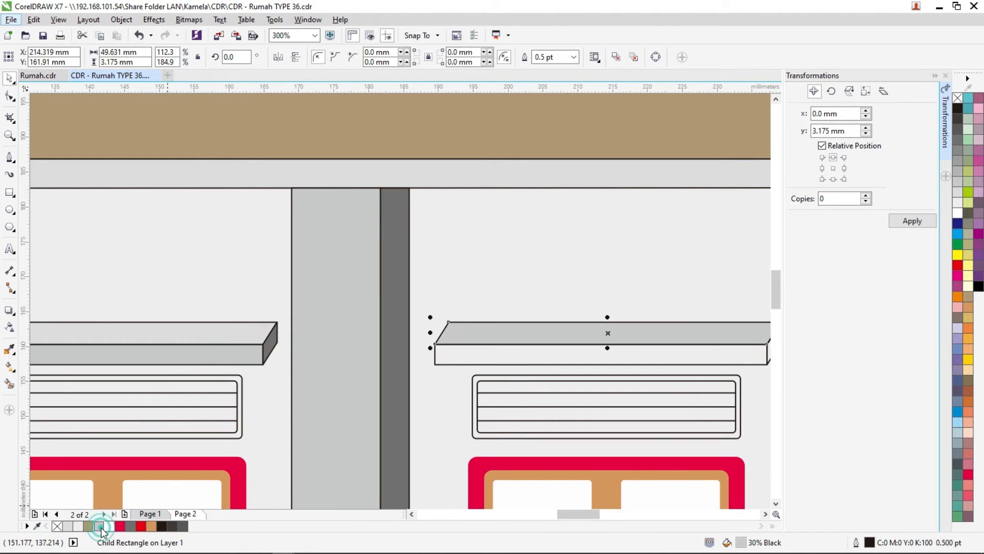
click(99, 526)
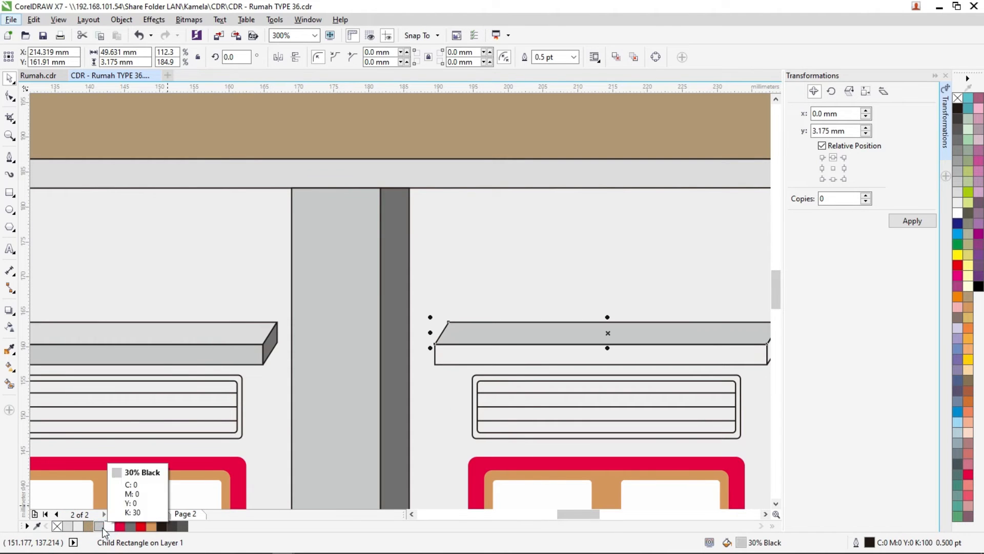
click(68, 526)
- Try a 20% Black front face and a 10% Black top face on the right front canopy, and return the top to 20% Black
click(455, 356)
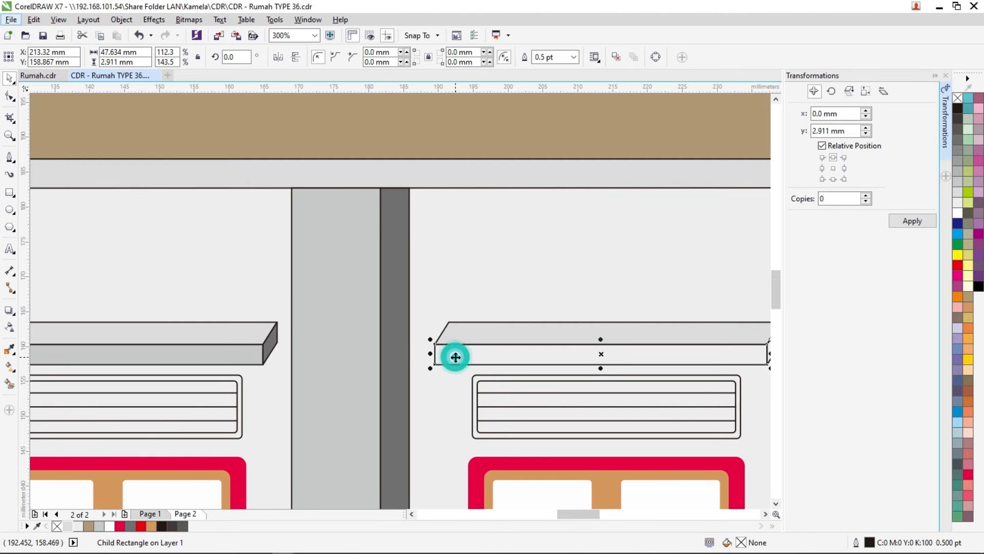
click(69, 526)
click(475, 324)
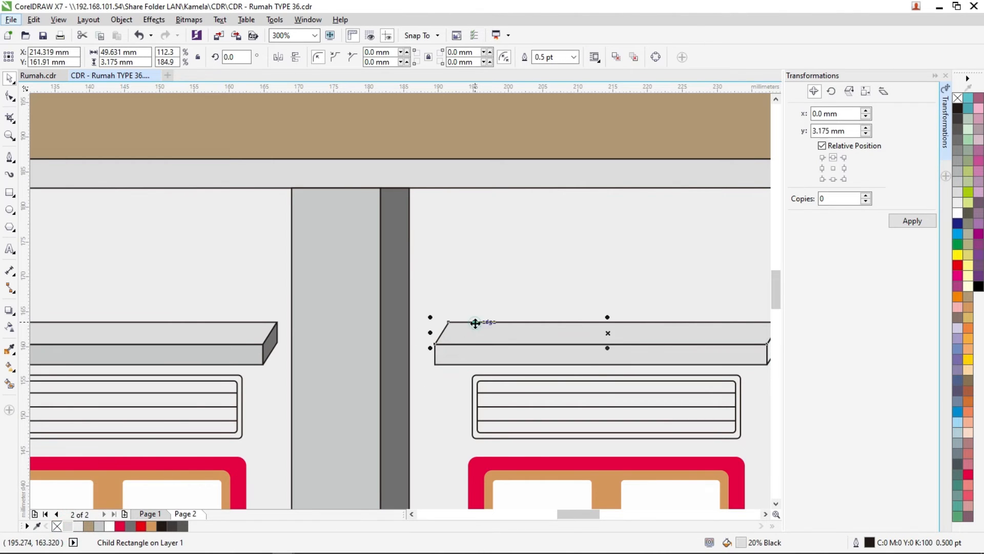
click(79, 525)
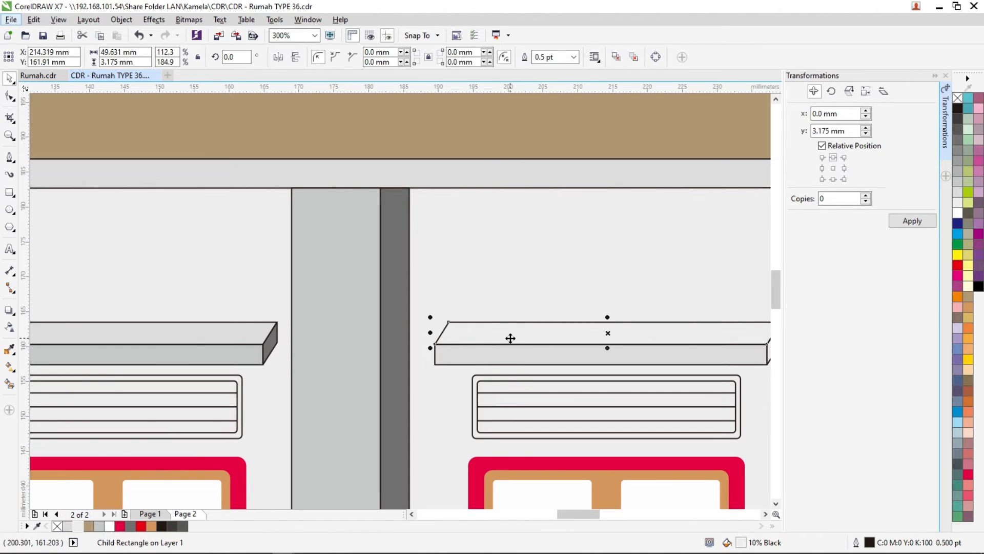
click(68, 530)
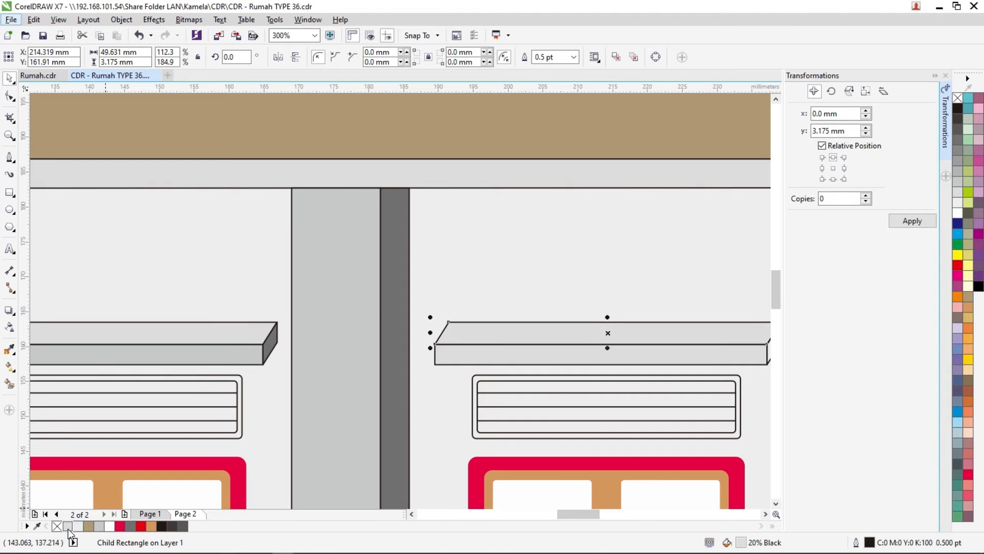
- Fill the right front canopy's front face with 30% Black and its end face with 70% Black, matching the left canopy
click(253, 332)
click(241, 356)
click(465, 357)
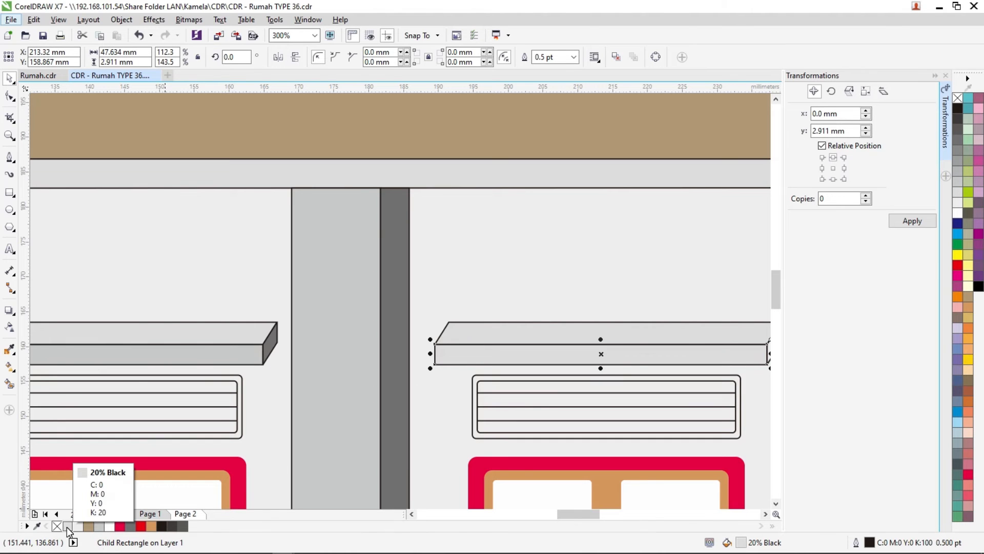
click(100, 527)
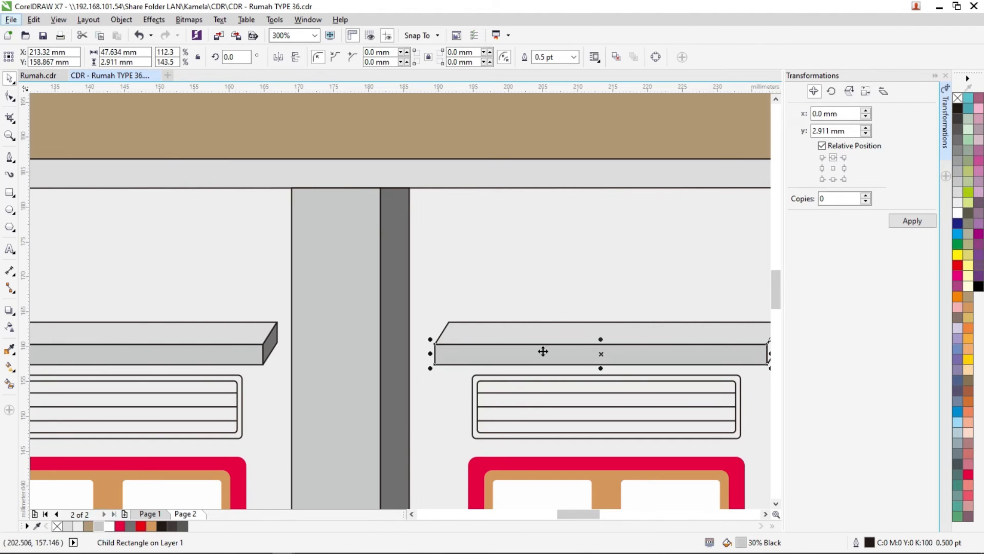
scroll(728, 340, down, 2)
scroll(728, 339, up, 2)
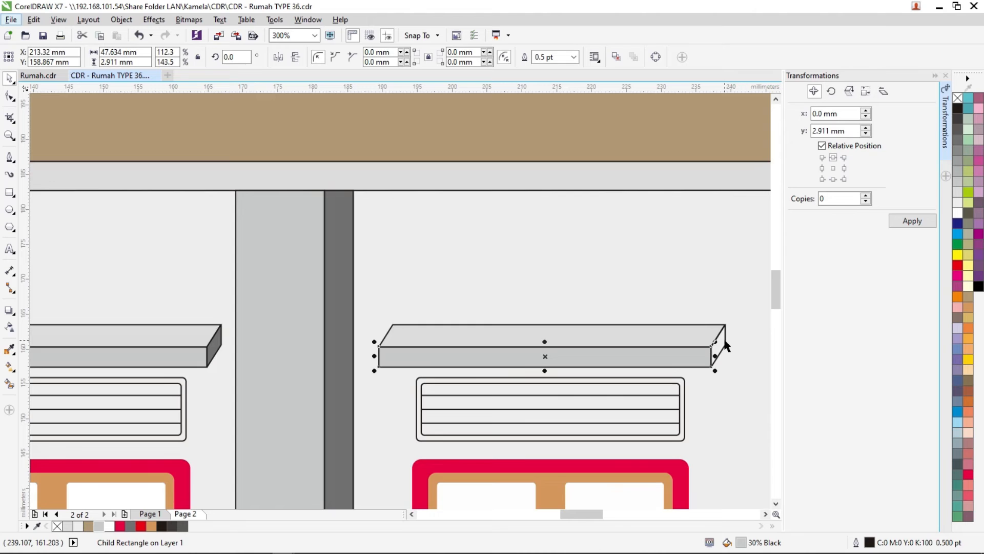
click(721, 342)
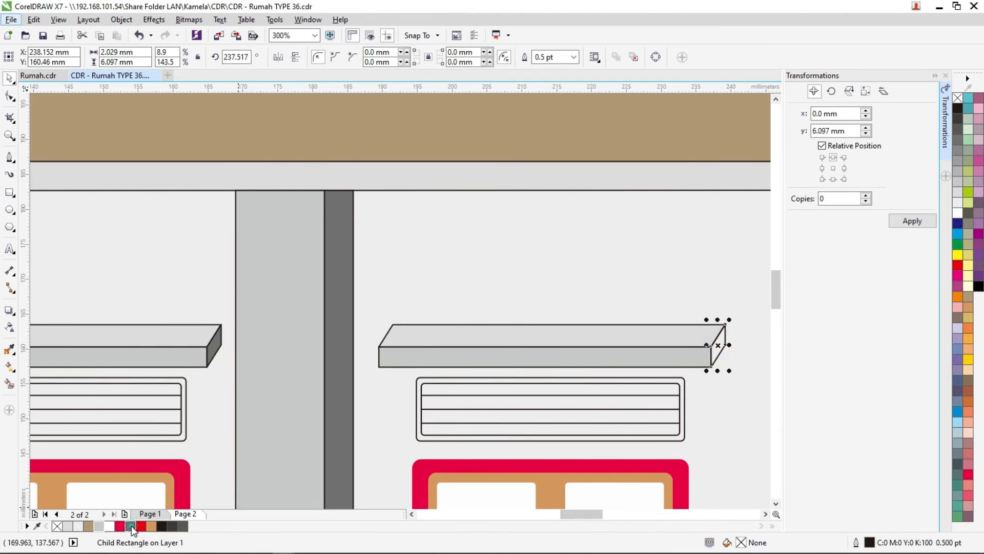
click(132, 529)
- Colour the vent above the right front window with a Red Brown frame and a White inner panel, and remove both outlines
click(469, 379)
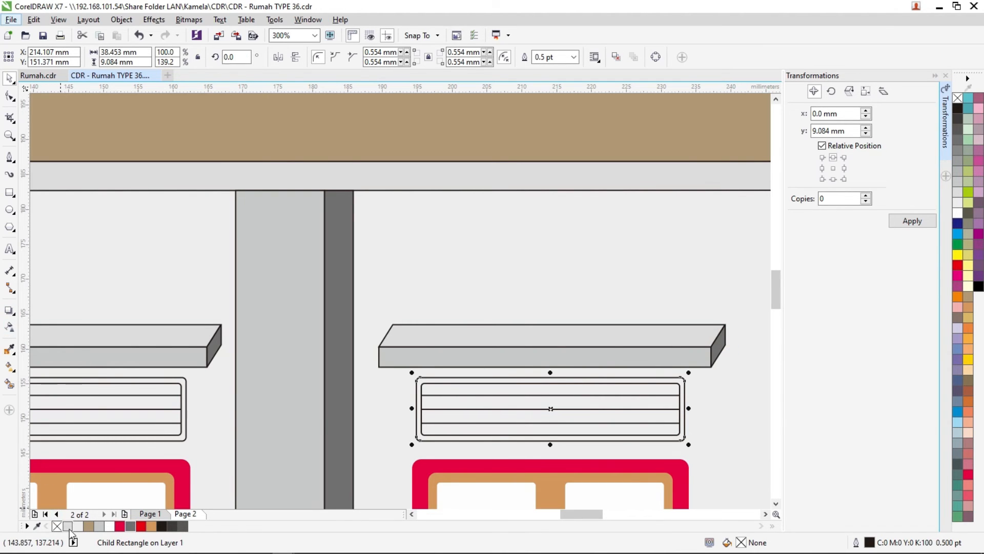
click(152, 526)
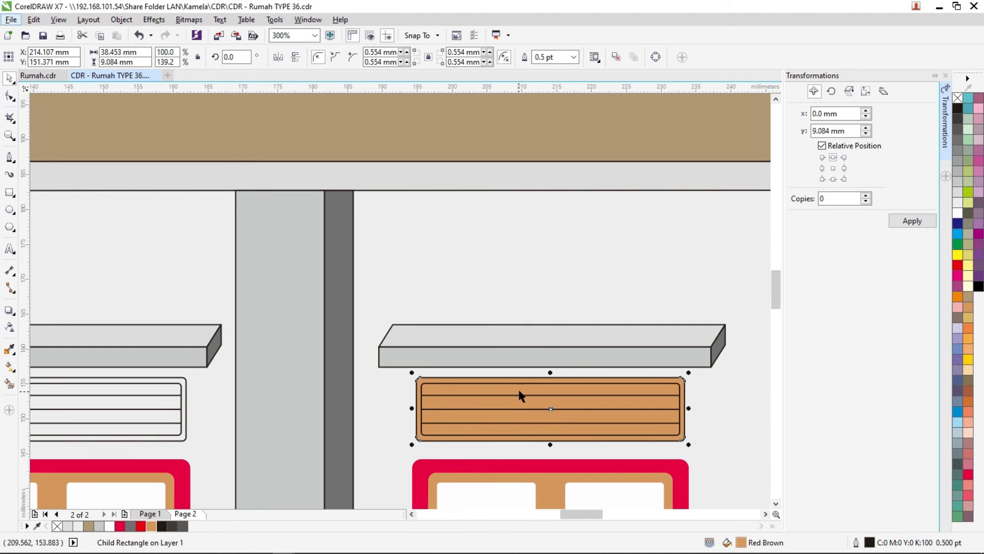
click(512, 402)
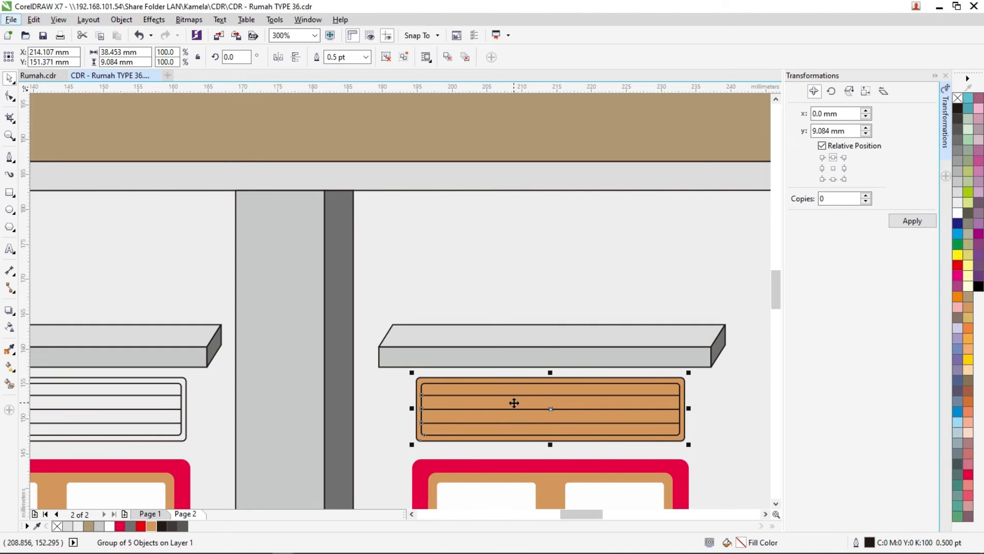
ctrl+click(513, 402)
click(957, 212)
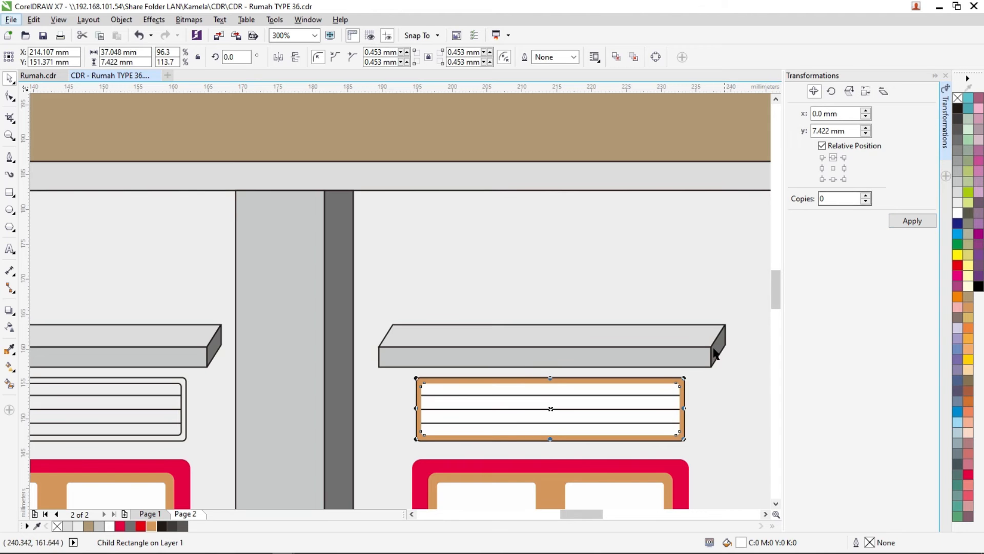
ctrl+click(668, 379)
right_click(958, 98)
- Enlarge the right vent's outer frame evenly about its centre to about 39.2 by 9.8 mm
scroll(664, 390, up, 1)
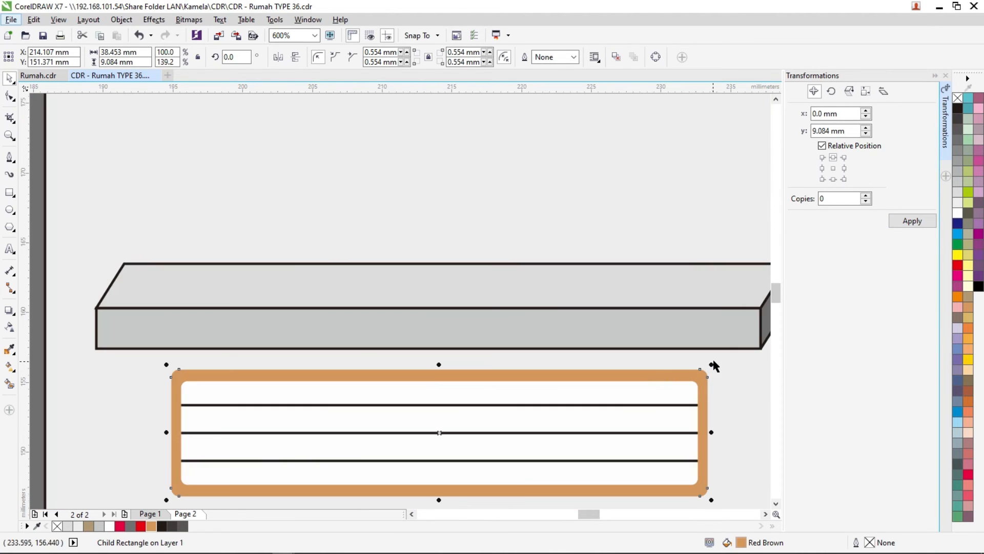
drag(710, 365, 724, 362)
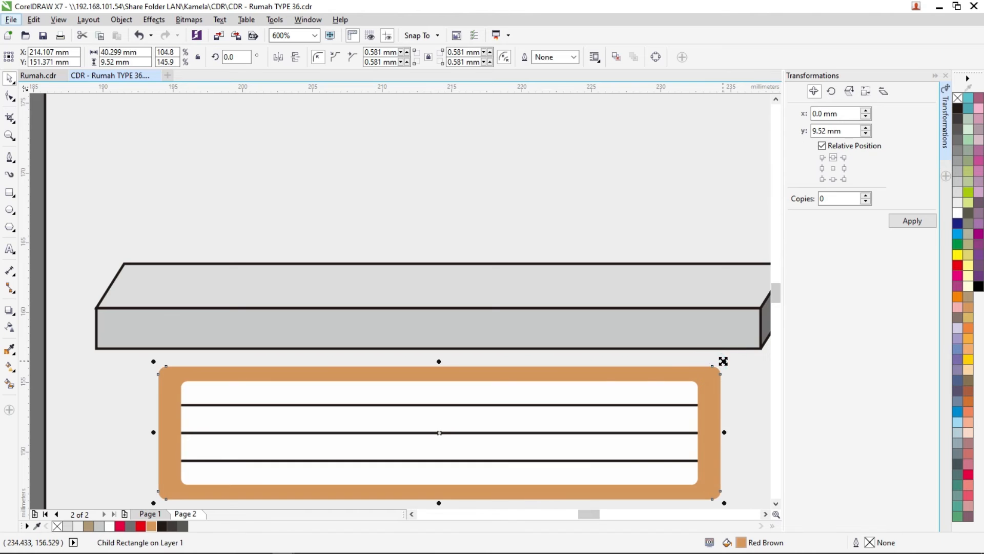
drag(436, 365, 439, 357)
scroll(507, 401, down, 2)
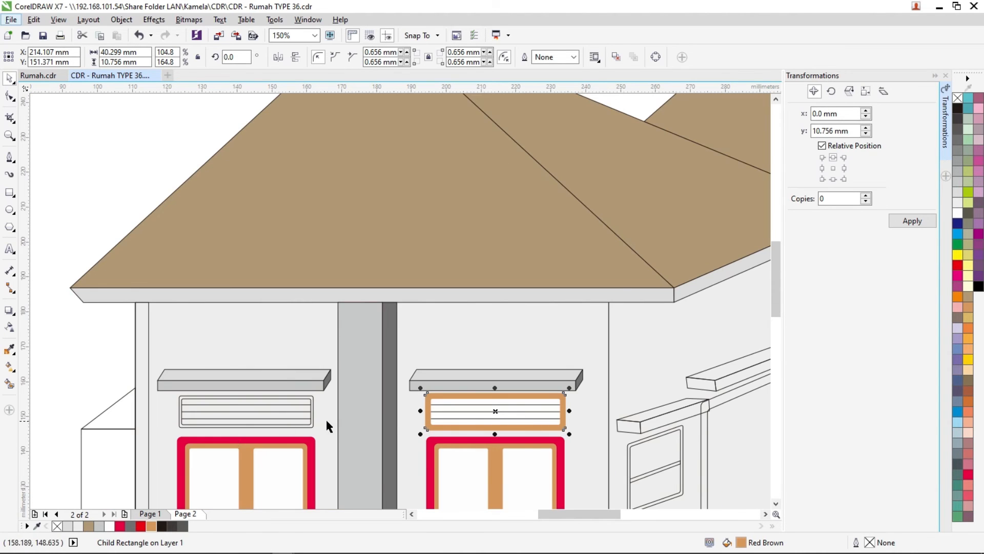
scroll(497, 410, up, 2)
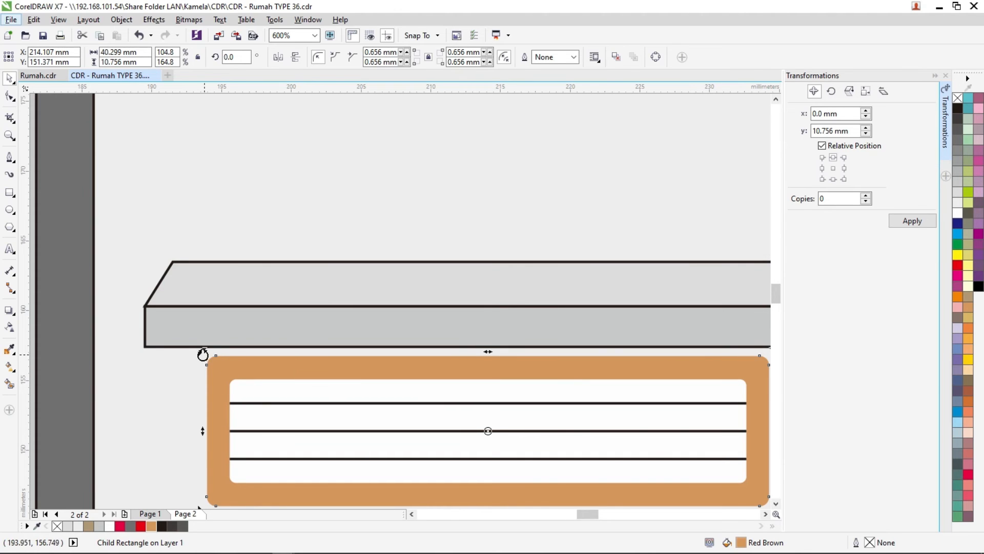
drag(202, 351, 209, 354)
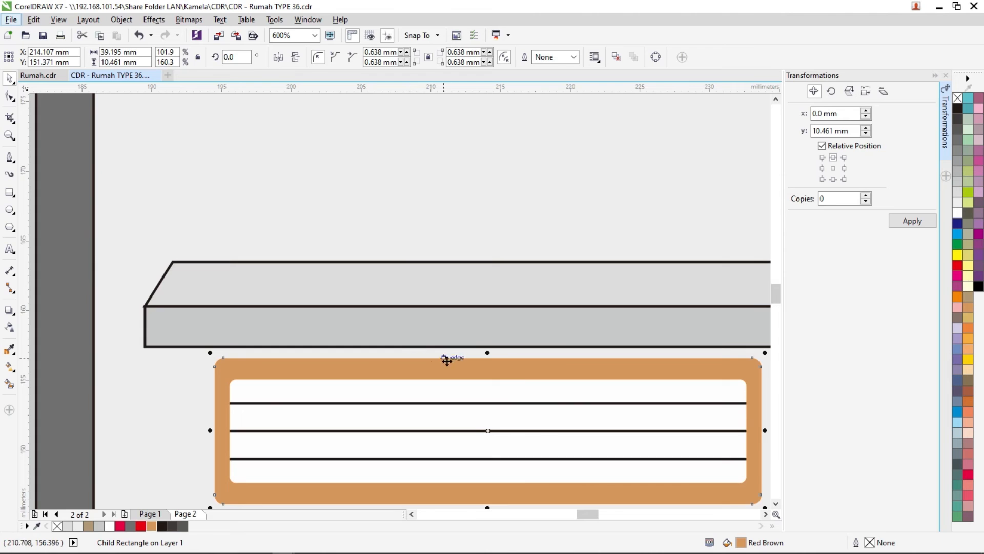
scroll(488, 355, up, 2)
drag(489, 354, 490, 365)
scroll(490, 364, down, 5)
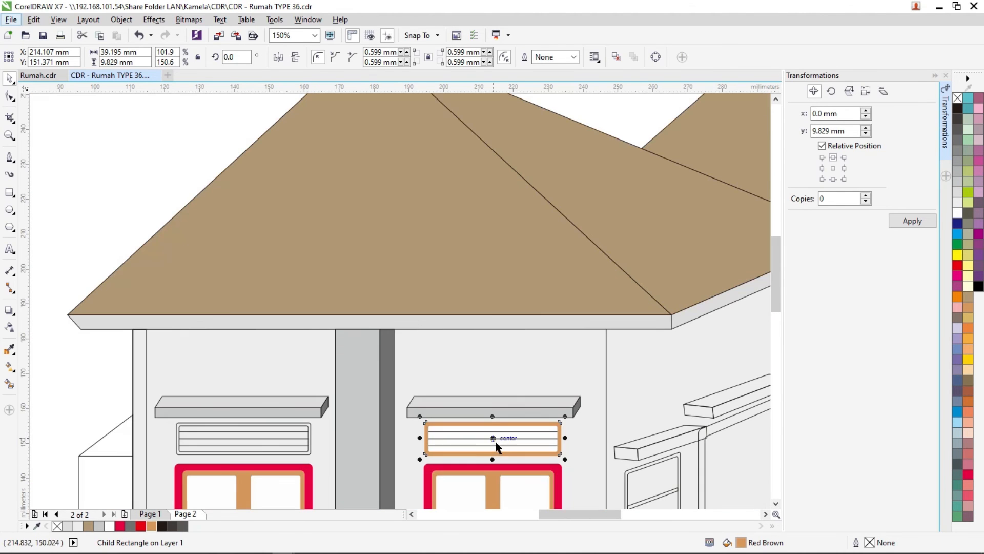
click(84, 363)
- Recolour the right vent's outer frame with the Brown used on the roof
scroll(237, 439, up, 2)
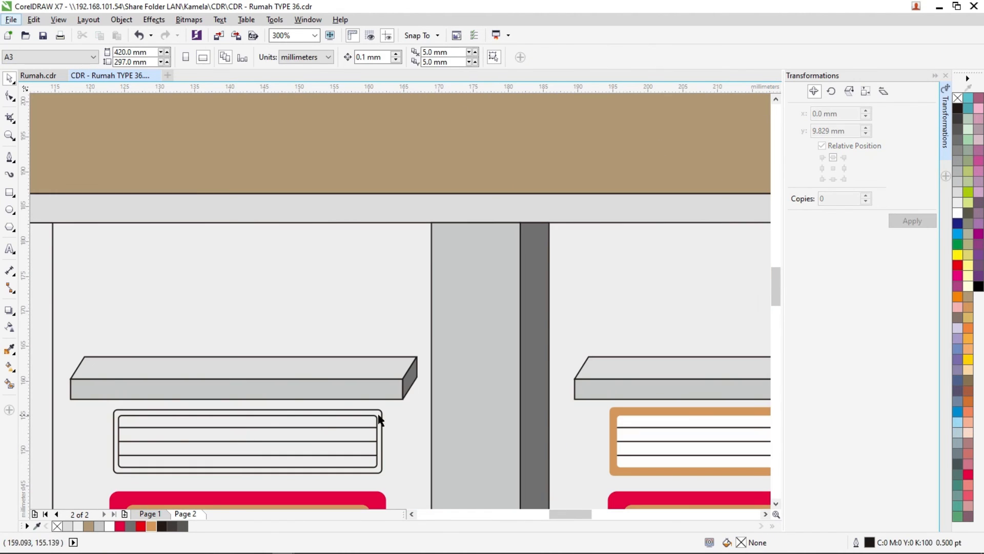
click(615, 413)
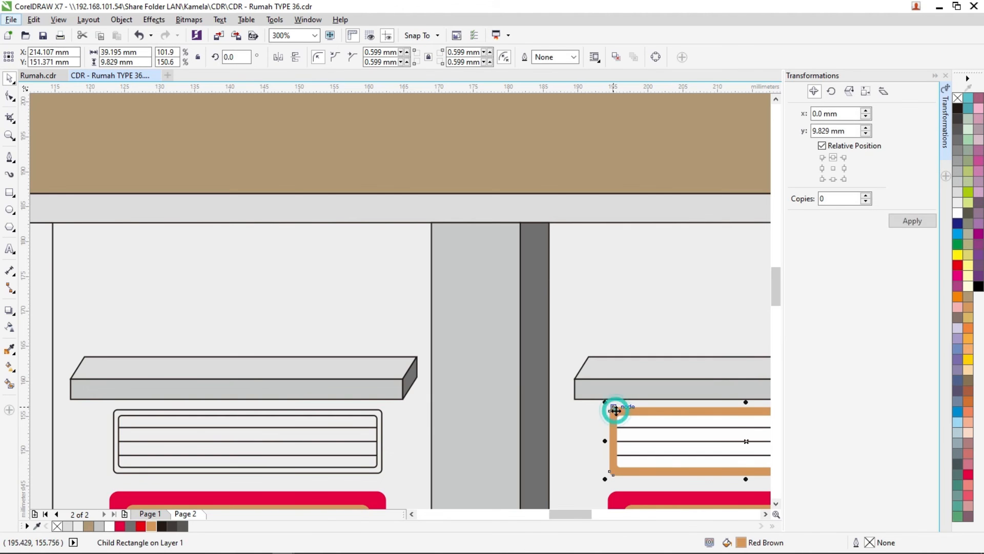
click(88, 527)
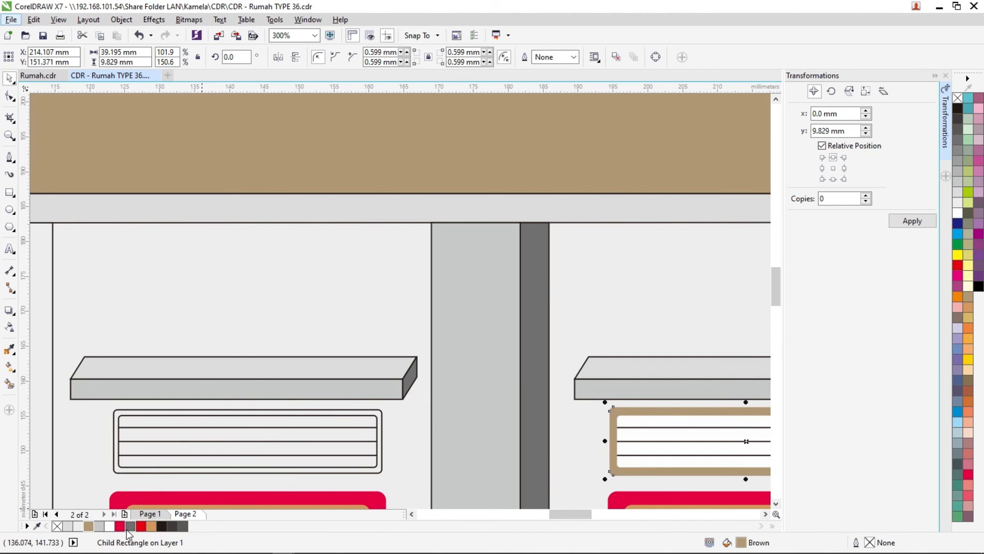
click(377, 415)
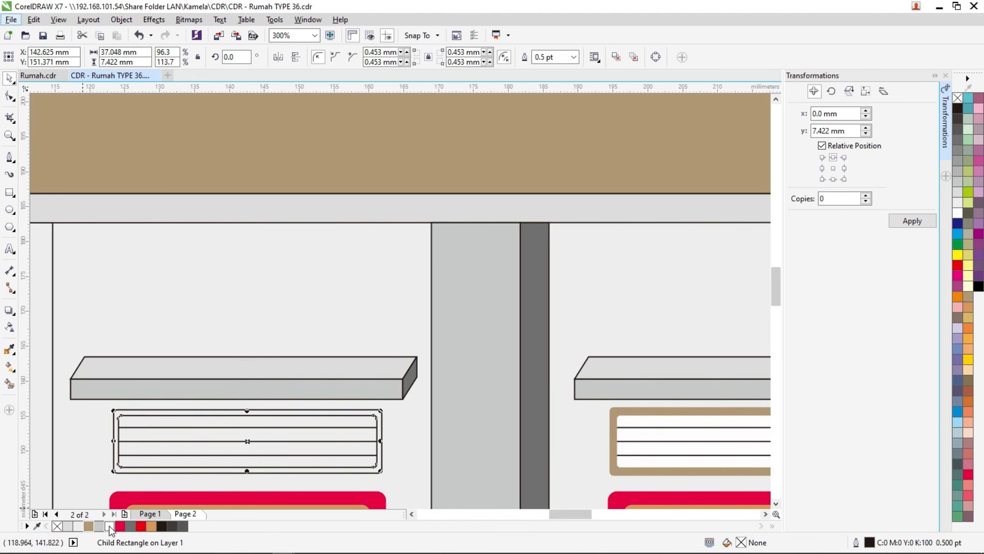
click(88, 528)
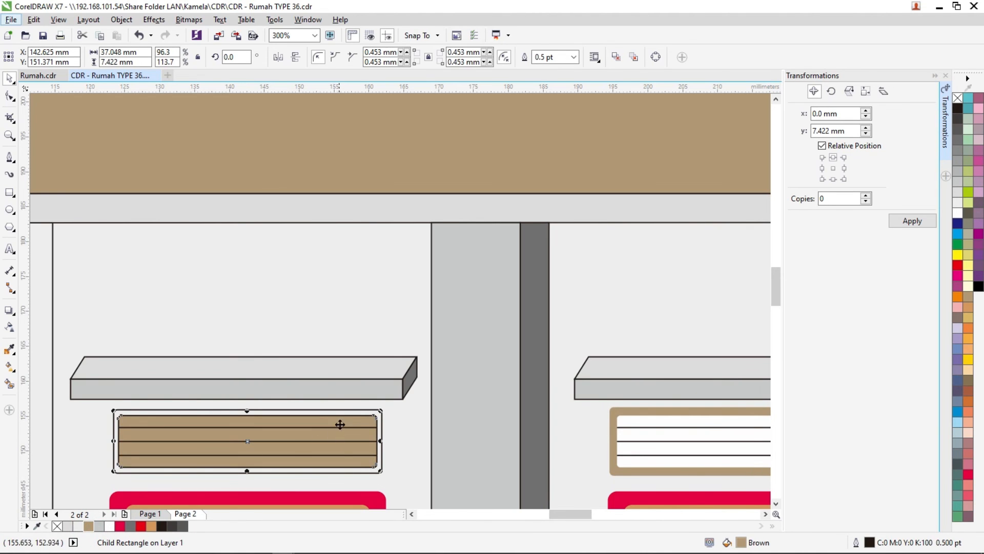
key(ctrl+z)
- Fill the outer frame of the vent above the left front window with Brown and its inner panel with White
click(349, 411)
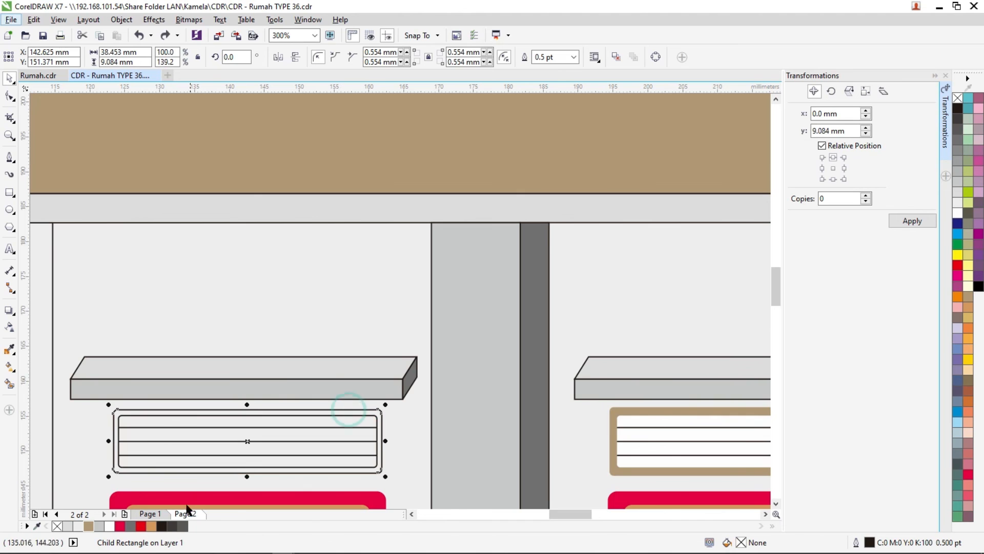
key(ctrl+shift+z)
click(311, 432)
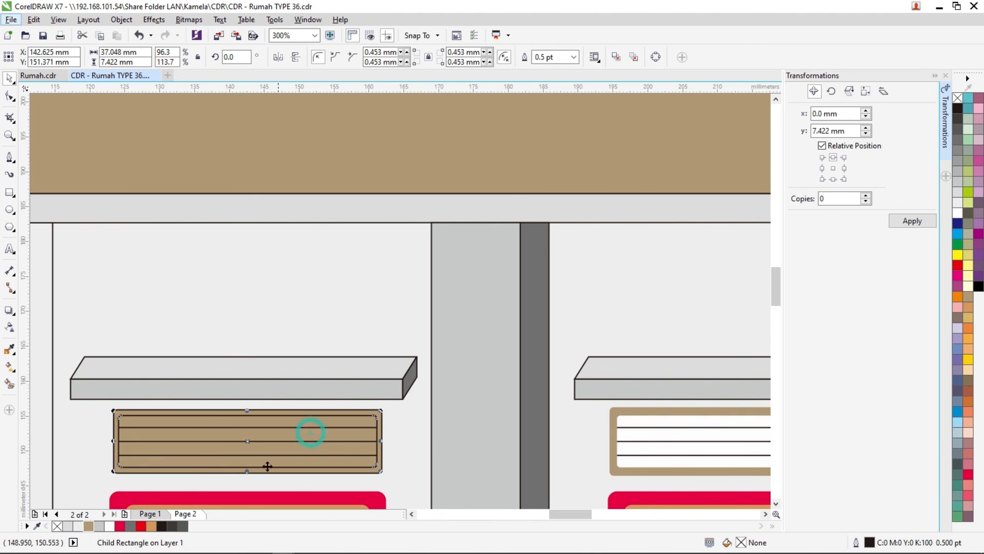
click(109, 526)
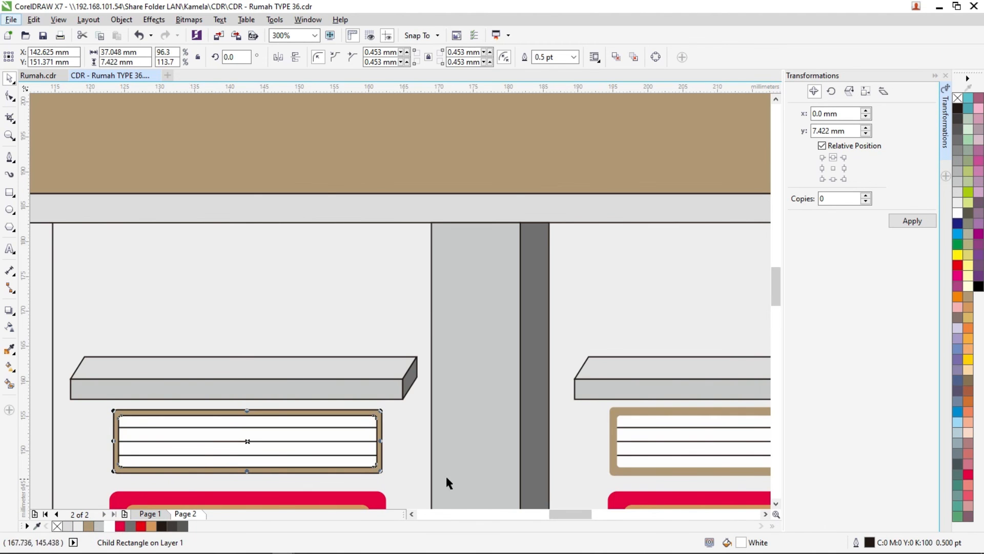
- Remove the outlines from the inner panel and outer frame of the vent above the left front window
scroll(451, 471, down, 1)
scroll(501, 398, up, 1)
right_click(958, 98)
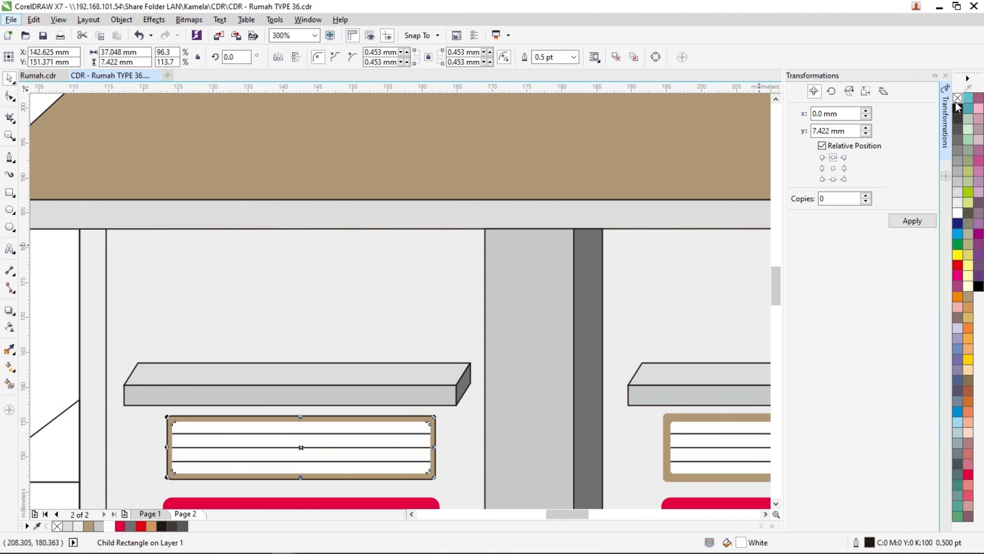
click(417, 414)
ctrl+click(432, 423)
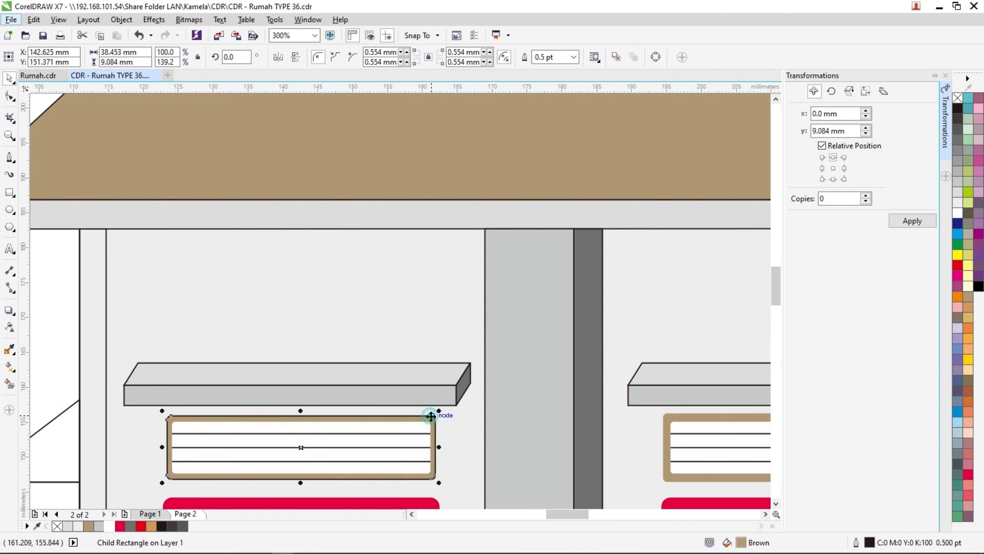
right_click(956, 96)
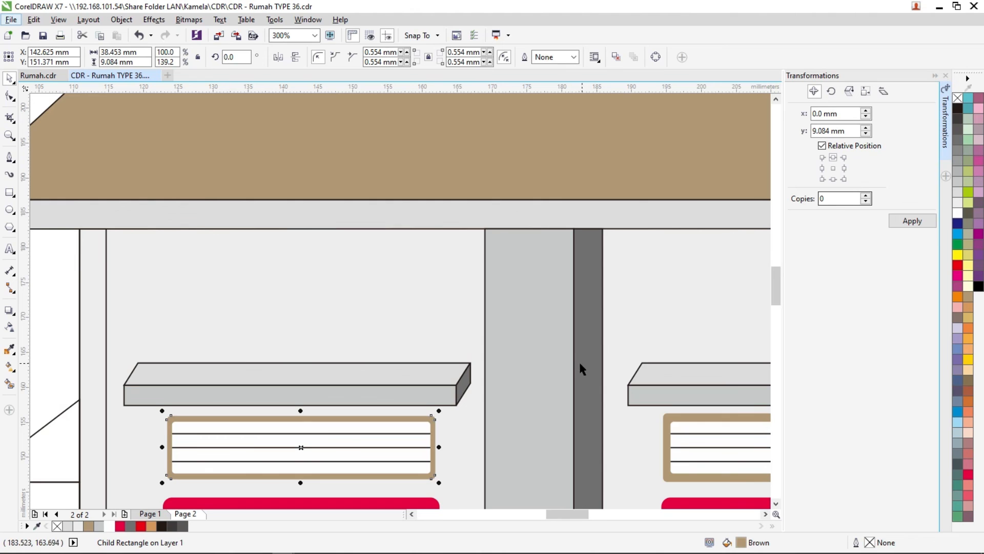
scroll(459, 445, down, 2)
click(164, 421)
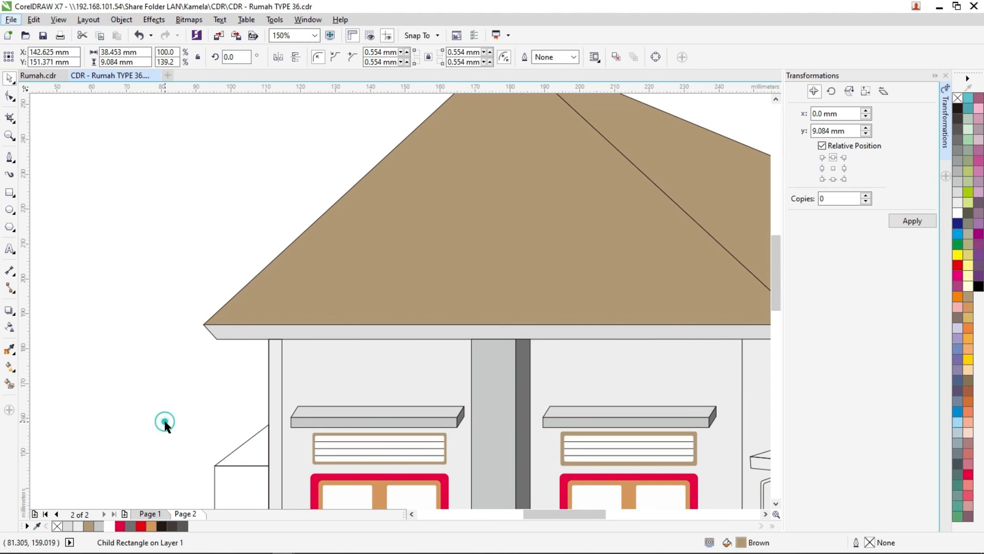
- Fill the frame of the side-wall window beside the door with Brown and its inner panel with White, and remove the panel's outline
scroll(591, 466, down, 2)
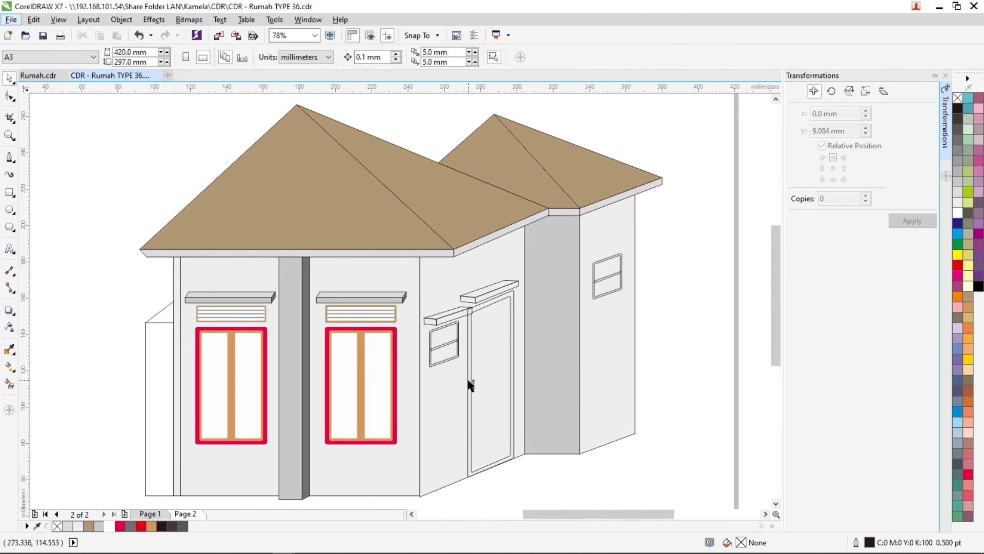
scroll(454, 349, up, 6)
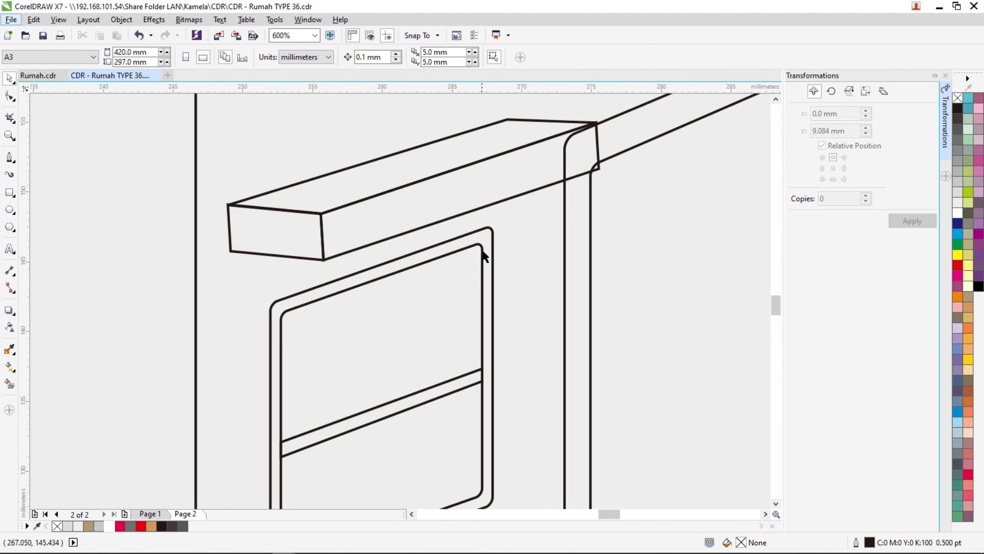
click(487, 244)
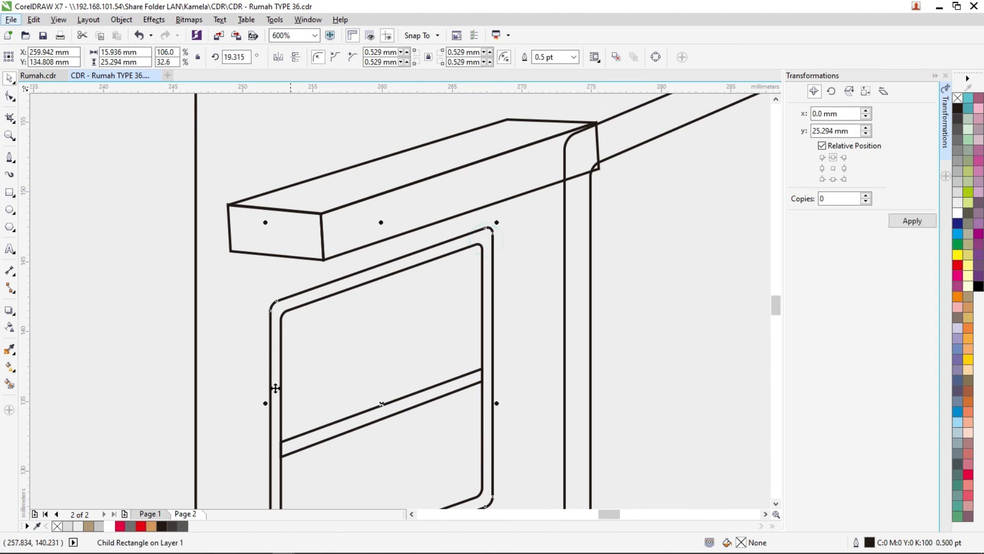
click(89, 526)
click(368, 379)
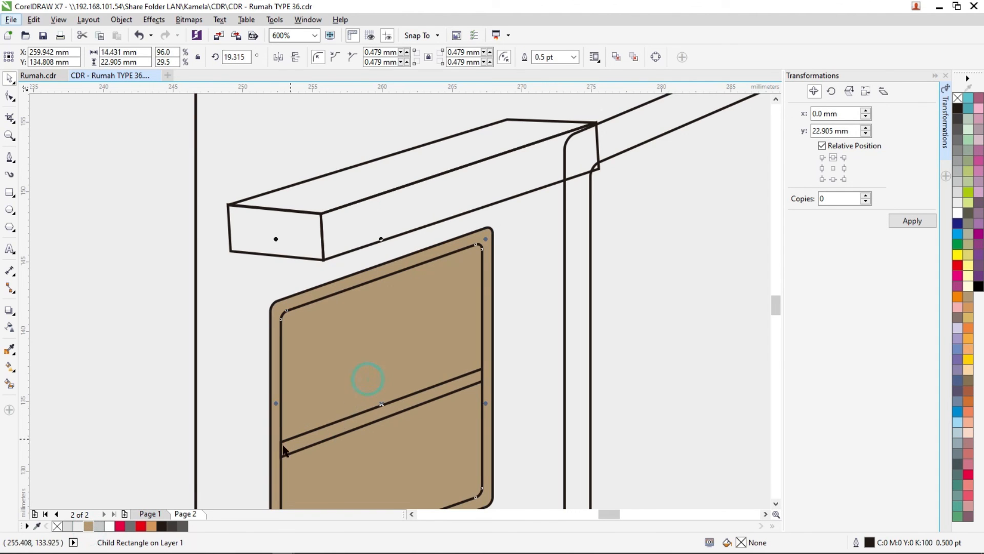
click(108, 527)
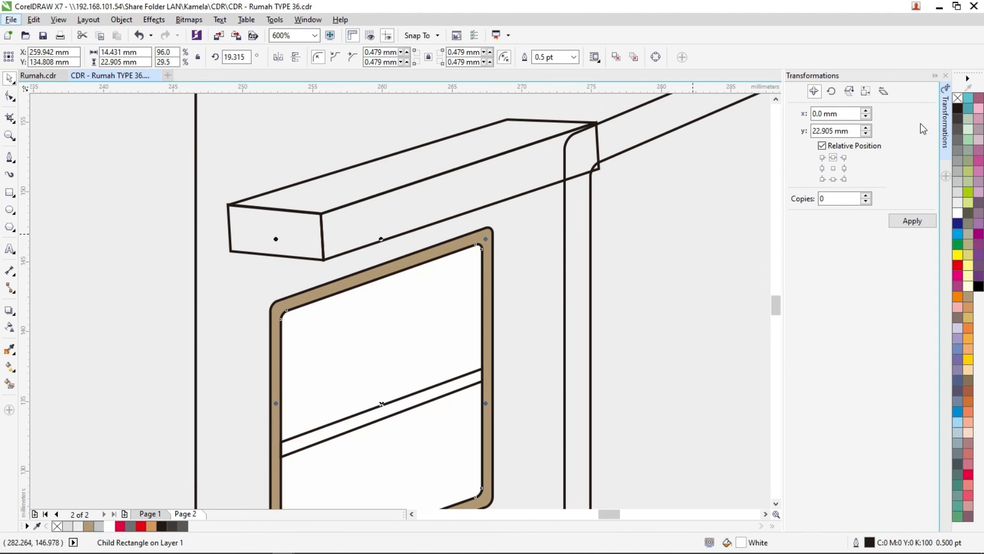
right_click(958, 99)
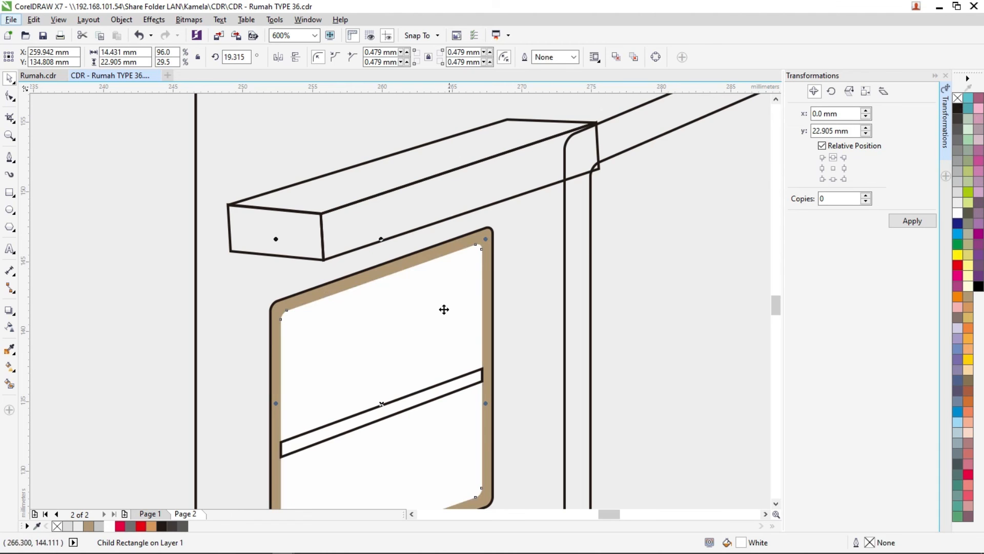
- Recolour the inner panel of the side-wall window beside the door with 10% Black
scroll(400, 381, down, 4)
scroll(400, 383, up, 4)
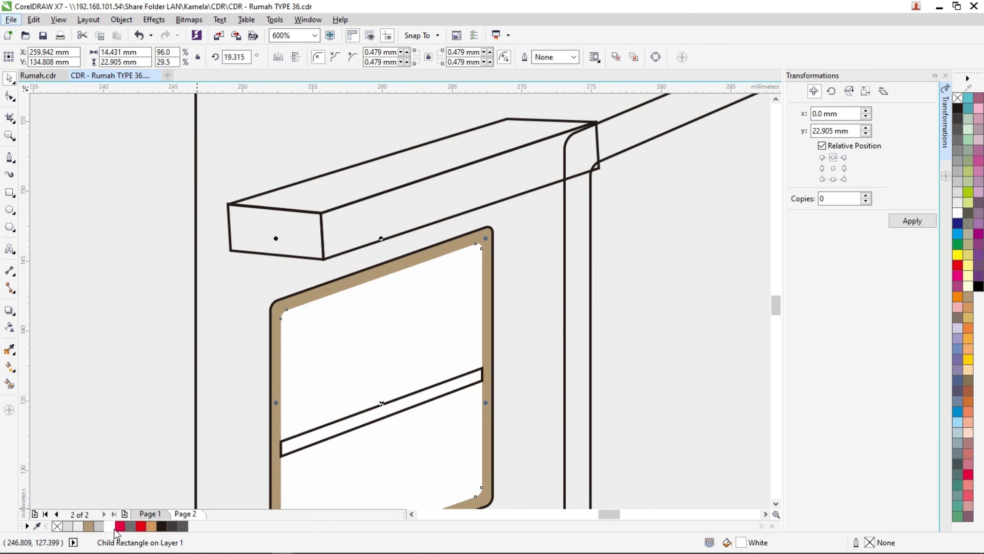
click(77, 527)
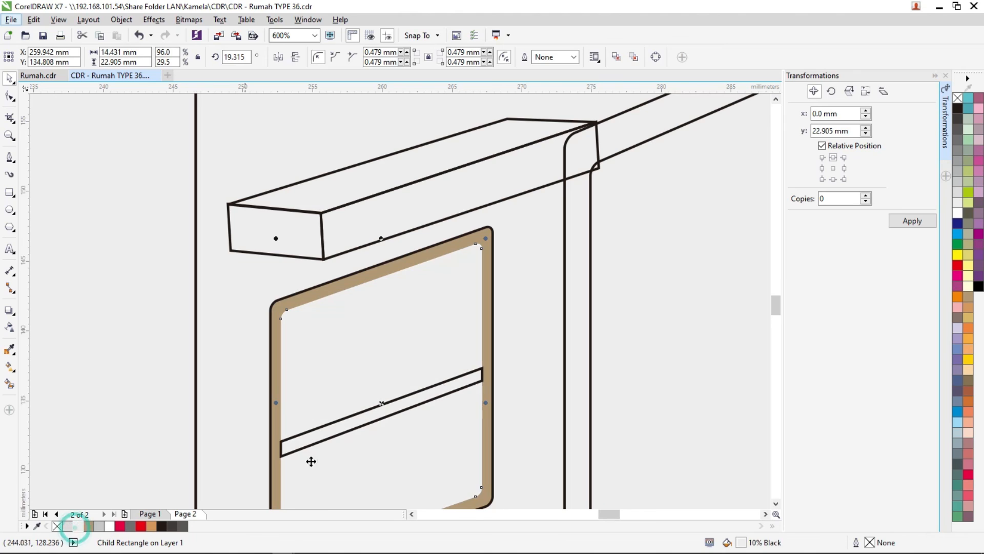